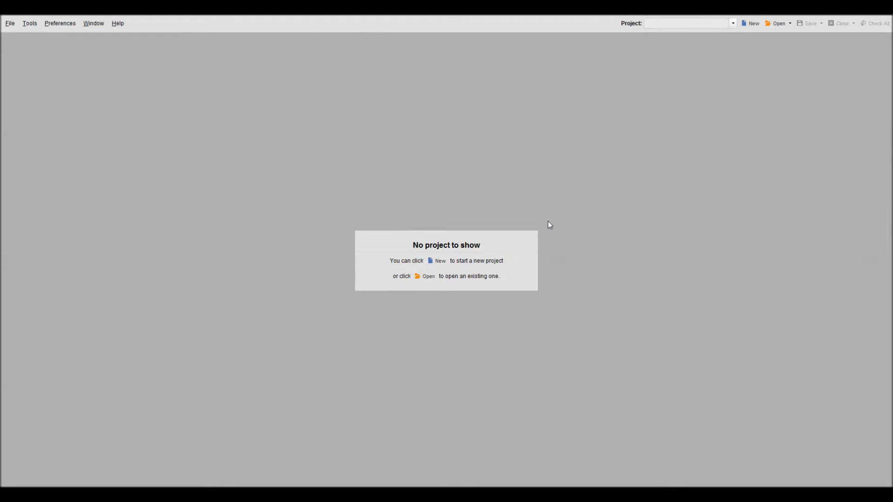
# Start a new rankings monitoring project for the site marketingguard.com
pyautogui.click(440, 261)
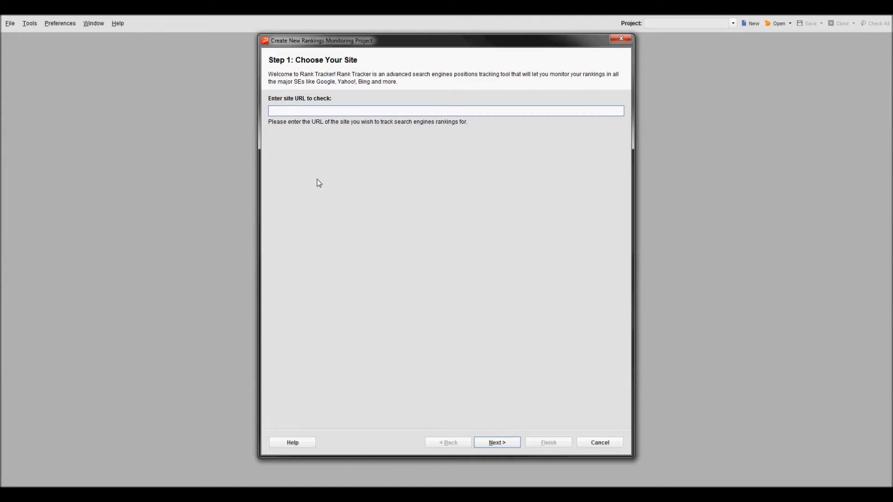
pyautogui.write('marketingguard.com')
pyautogui.press('Return')
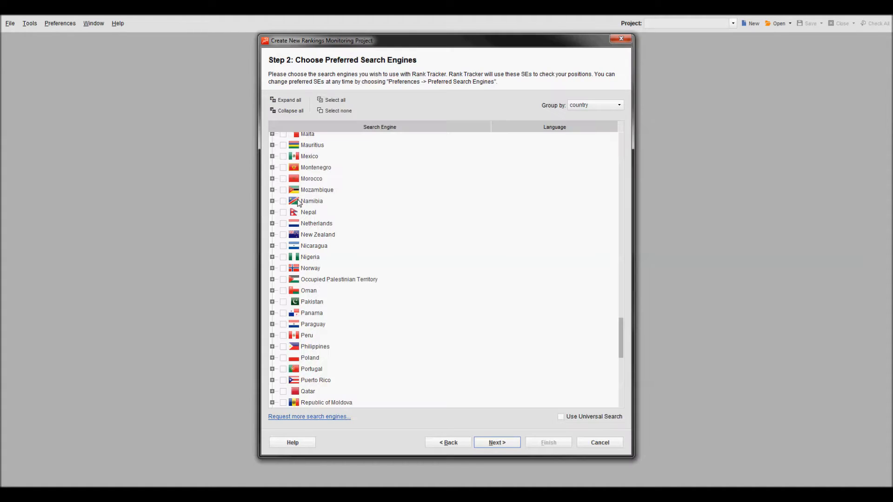
# Group the list of search engines by search engine, and return it to grouping by country
pyautogui.moveTo(620, 333); pyautogui.dragTo(628, 134)
pyautogui.click(596, 105)
pyautogui.click(587, 124)
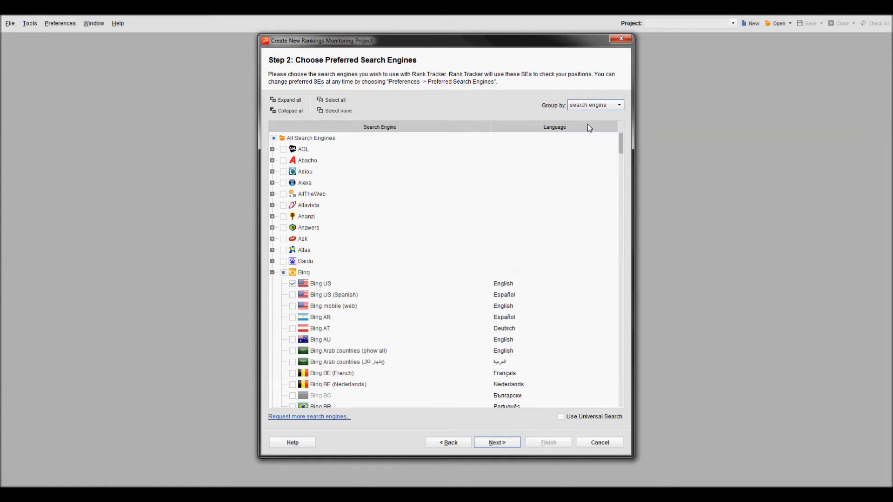
pyautogui.click(593, 105)
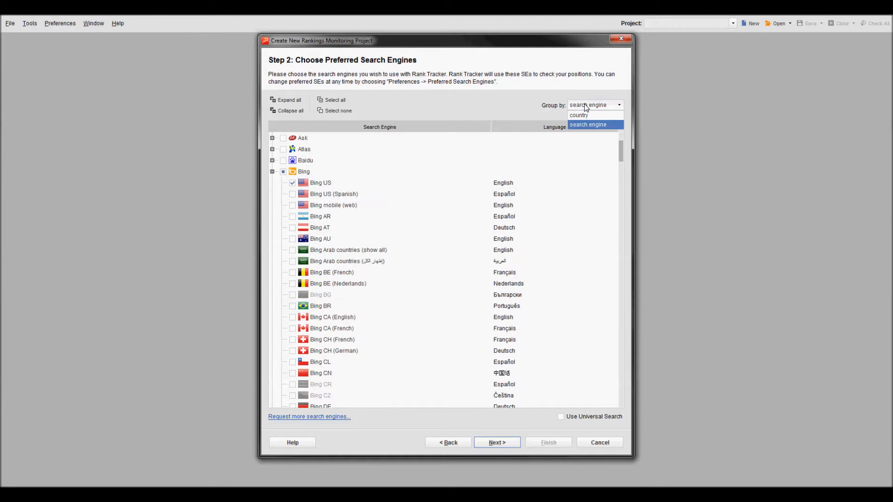
pyautogui.click(577, 125)
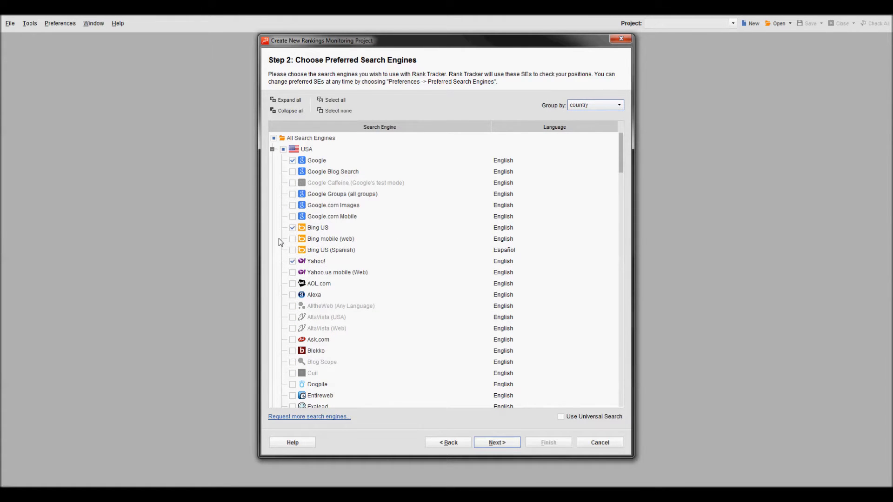
# Exclude Yahoo! and Bing US from the USA search engines, keeping Google, and proceed to the keyword entry
pyautogui.click(292, 261)
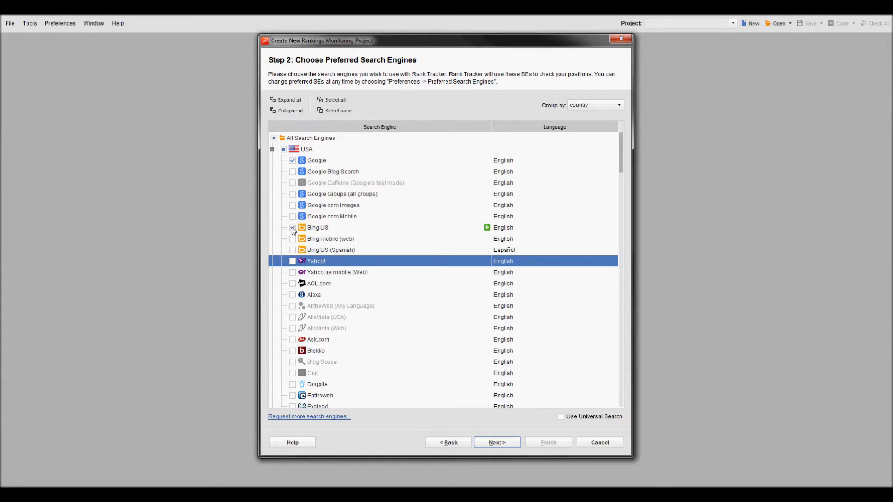
pyautogui.click(292, 227)
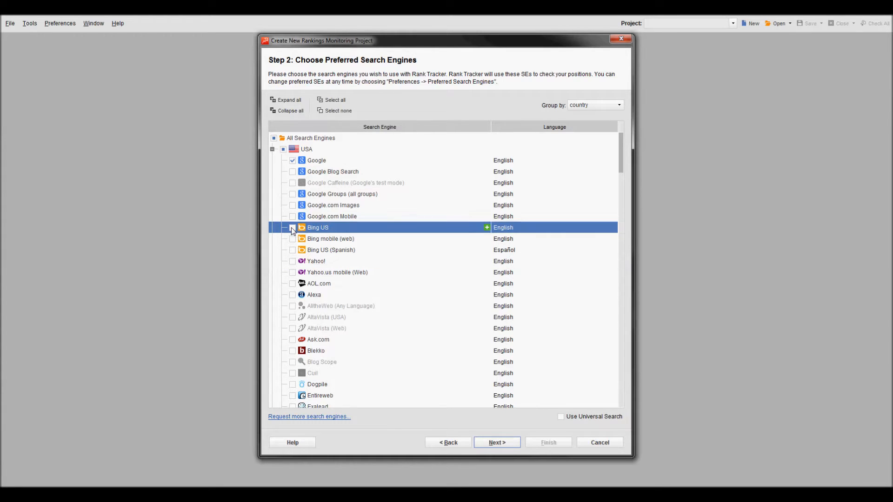
pyautogui.click(509, 445)
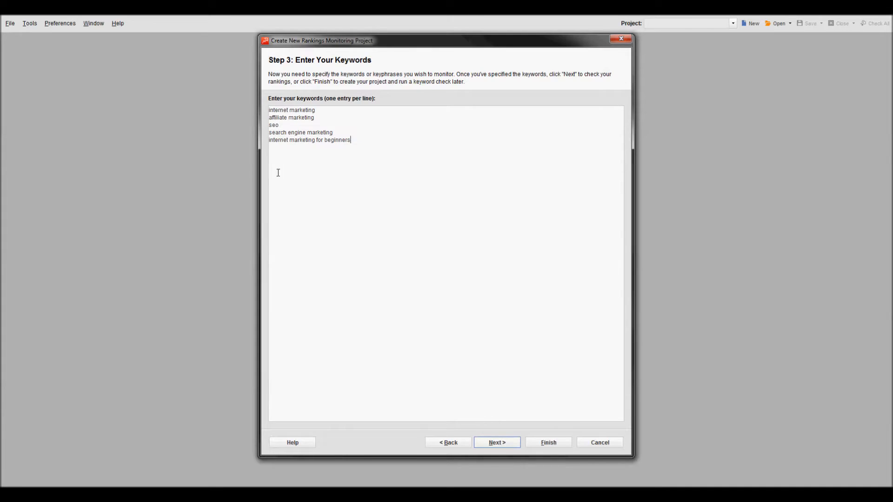
# Replace the sample keywords with the prepared list from "scrapebox tutorial" to "traffic seoclerk", removing the blank first line
pyautogui.moveTo(371, 143); pyautogui.dragTo(48, 64)
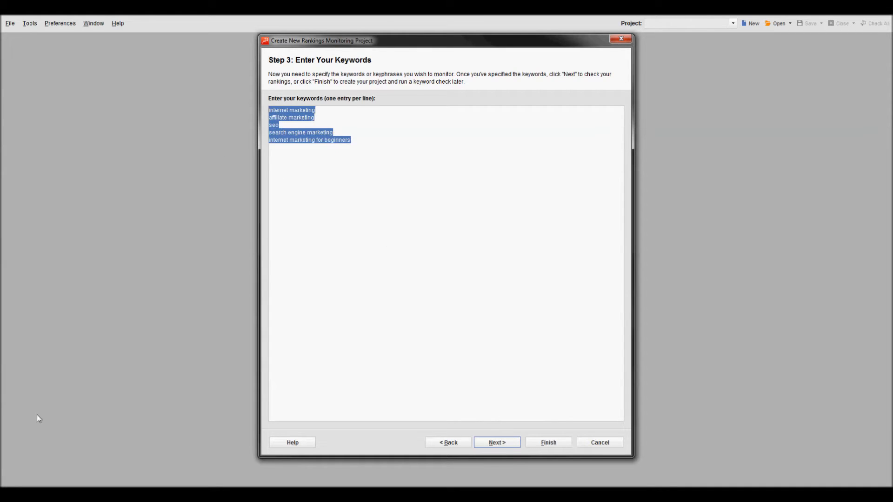
pyautogui.click(344, 494)
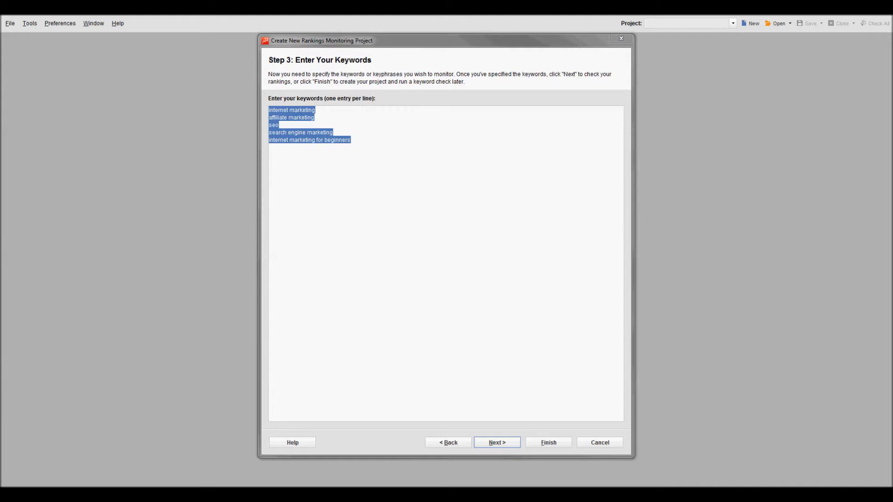
pyautogui.click(339, 266)
pyautogui.hotkey('ctrl', 'a')
pyautogui.write('scrapebox tutorial buzzbundle posting failure posting in buzzbundle marketingguard marketing guard marketingguard.com help posting in buzzbundle buzzbundle discount coolsocial buzzbundle review check nofollow links get traffic for seoclerks gig traffic seoclerk')
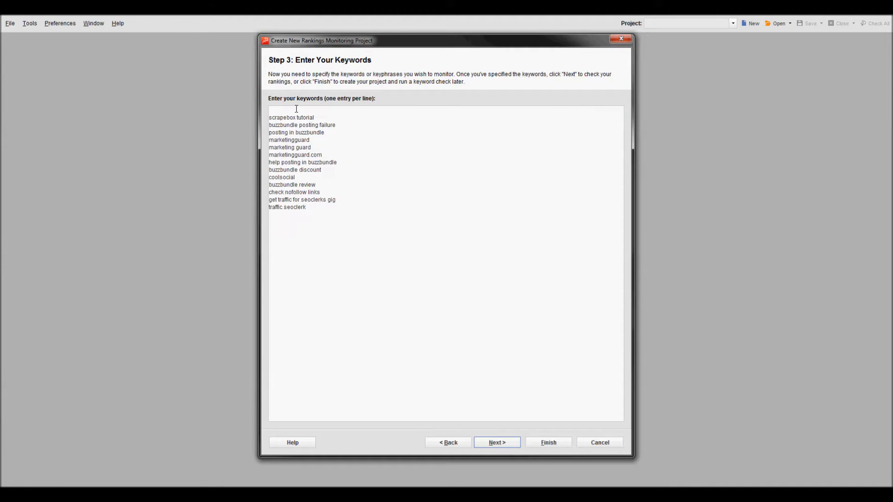
pyautogui.click(297, 108)
pyautogui.press('Delete')
# Run the rankings check for the entered keywords, skip the CAPTCHA request, and finish creating the project
pyautogui.click(496, 443)
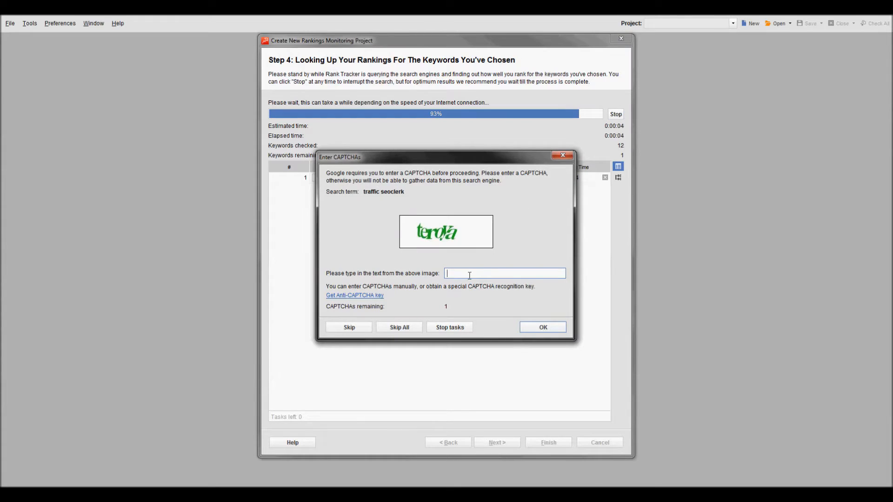
pyautogui.click(361, 331)
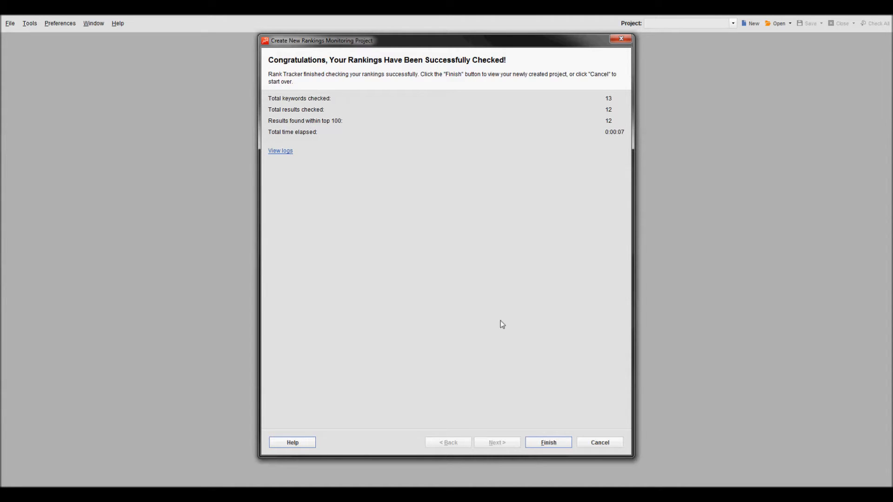
pyautogui.click(544, 443)
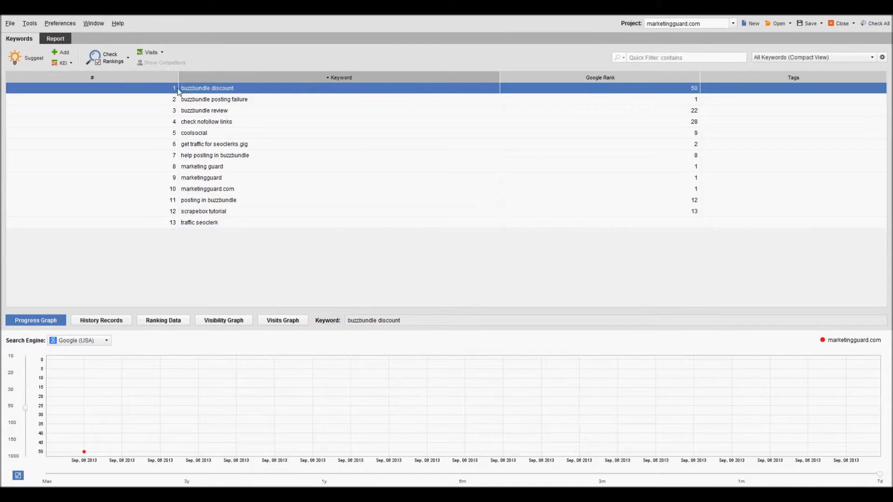
# Narrow the #, Keyword and Google Rank columns of the keyword table
pyautogui.moveTo(178, 75); pyautogui.dragTo(54, 77)
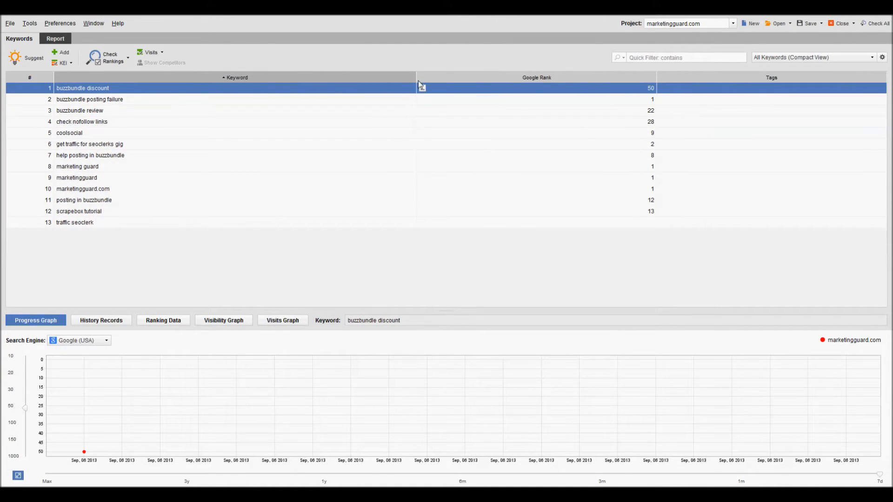
pyautogui.moveTo(416, 78); pyautogui.dragTo(192, 77)
pyautogui.moveTo(542, 78); pyautogui.dragTo(293, 77)
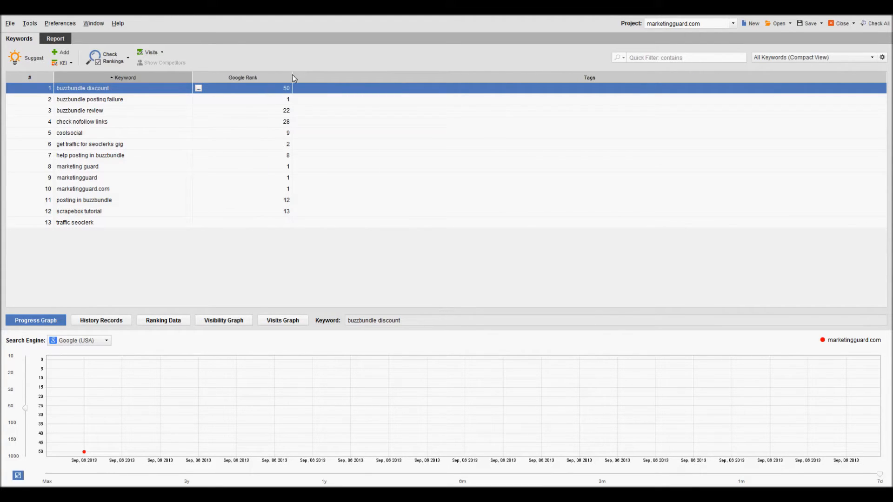
# Sort the keyword table by Google Rank in both directions, and restore the sorting by Keyword
pyautogui.click(242, 76)
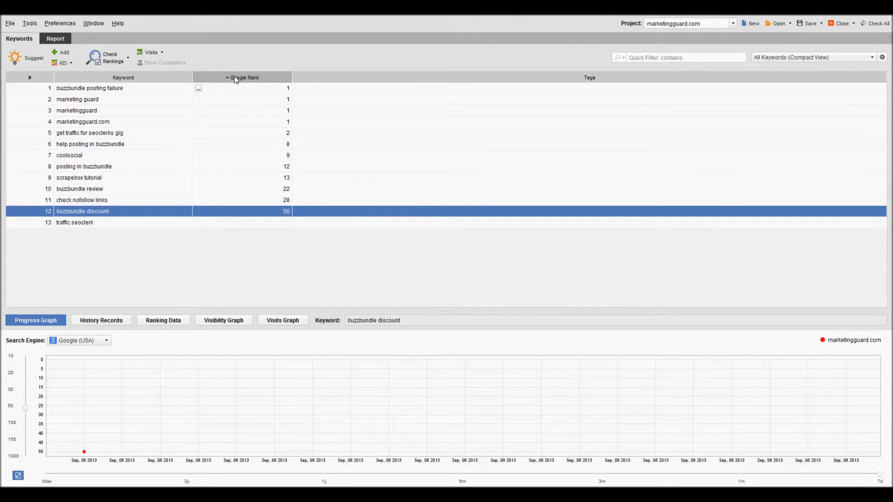
pyautogui.click(236, 78)
pyautogui.click(105, 74)
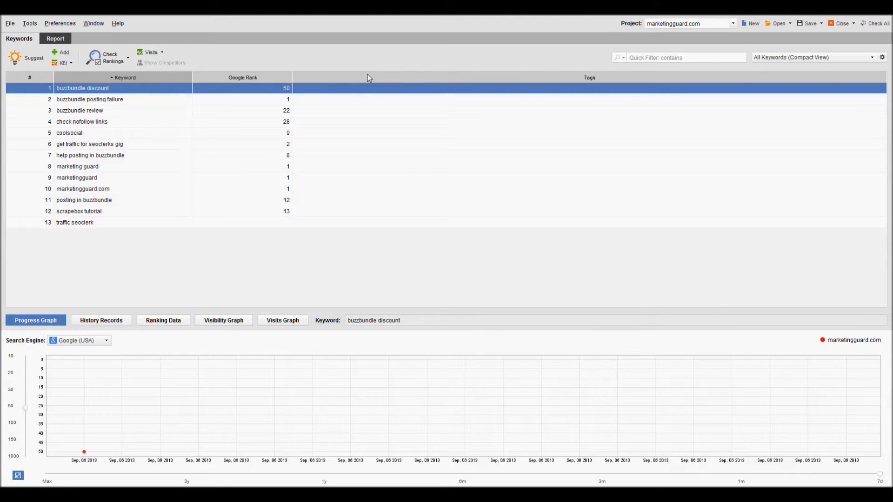
# Open the workspace's column settings and remove # and Tags from the visible columns
pyautogui.rightClick(267, 77)
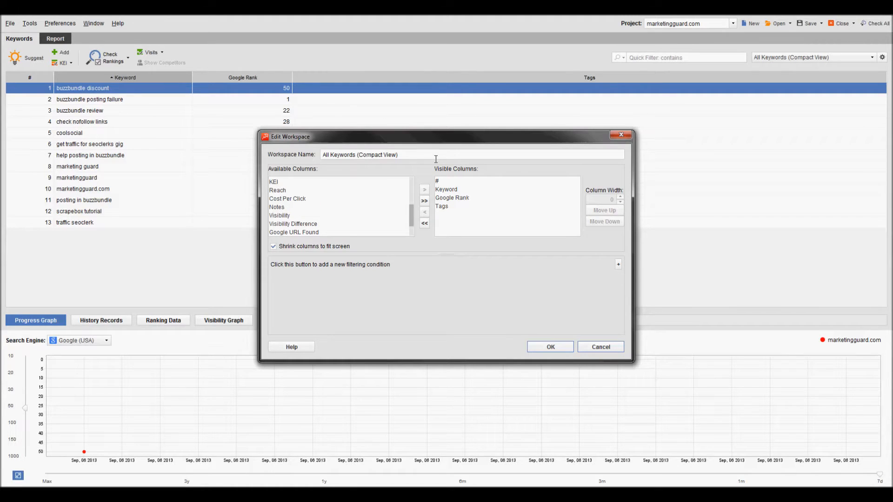
pyautogui.click(454, 184)
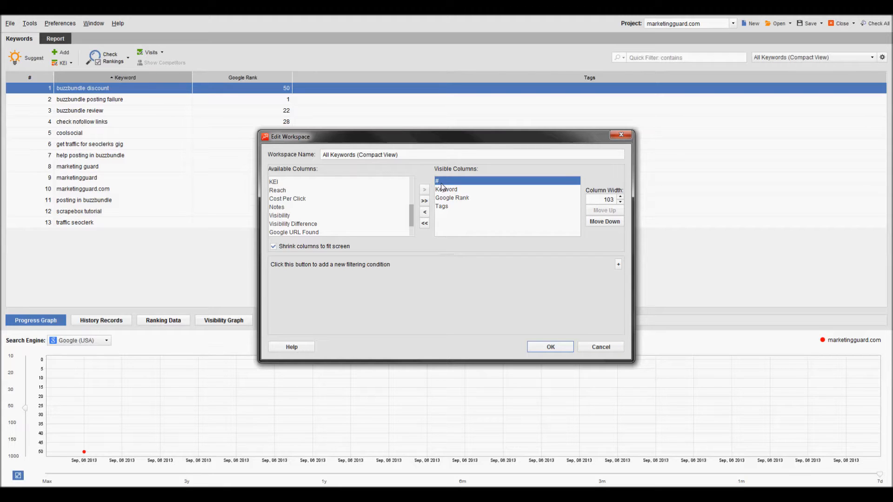
pyautogui.doubleClick(442, 183)
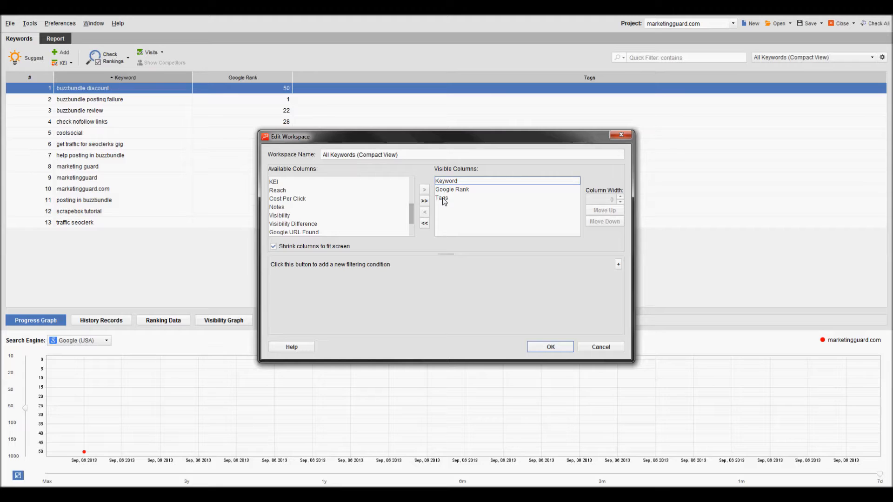
pyautogui.doubleClick(442, 199)
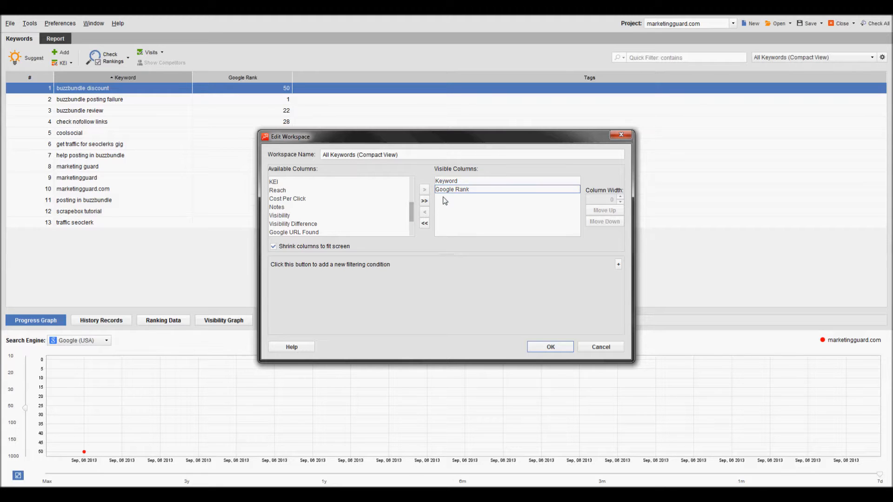
# Enlarge the Edit Workspace dialog and add # of Searches, Visits and Bounce Rate to the visible columns
pyautogui.scroll(3, 359, 214)
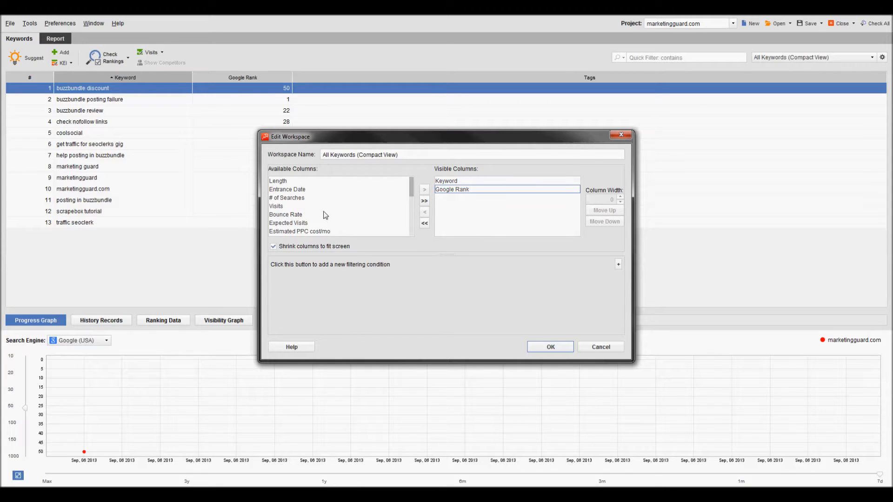
pyautogui.moveTo(393, 133); pyautogui.dragTo(386, 56)
pyautogui.moveTo(415, 177); pyautogui.dragTo(413, 303)
pyautogui.click(316, 152)
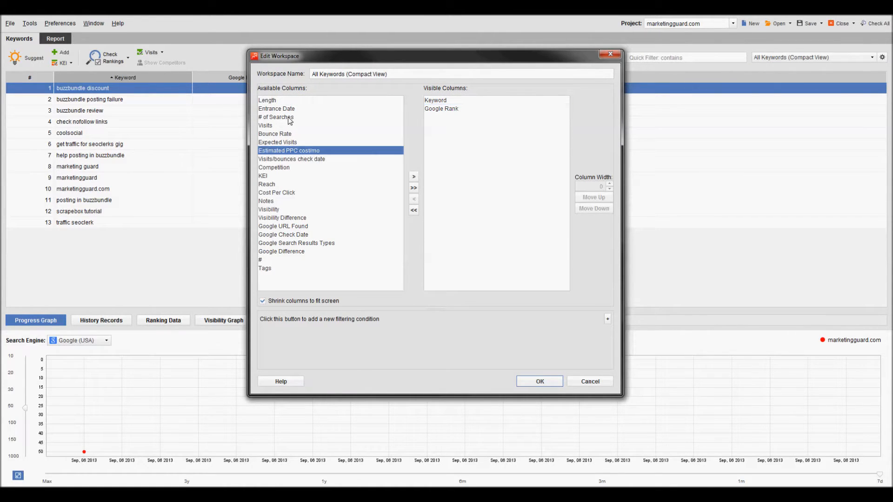
pyautogui.doubleClick(286, 117)
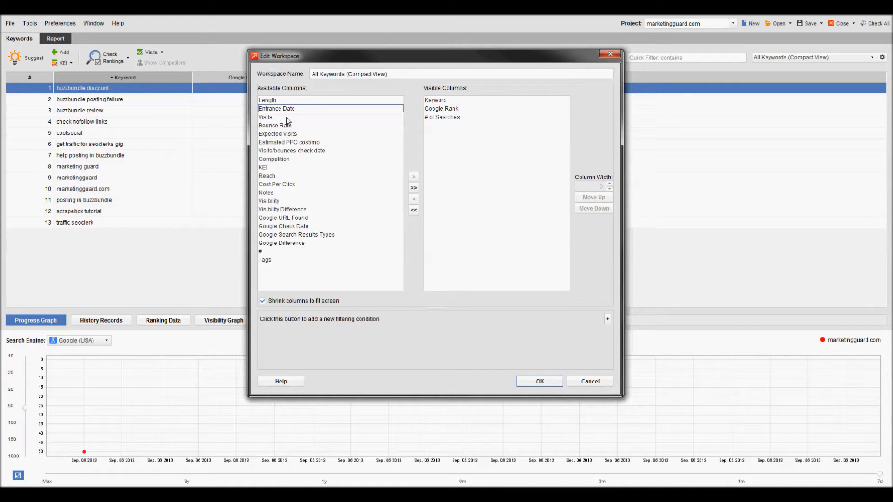
pyautogui.doubleClick(277, 118)
pyautogui.doubleClick(278, 118)
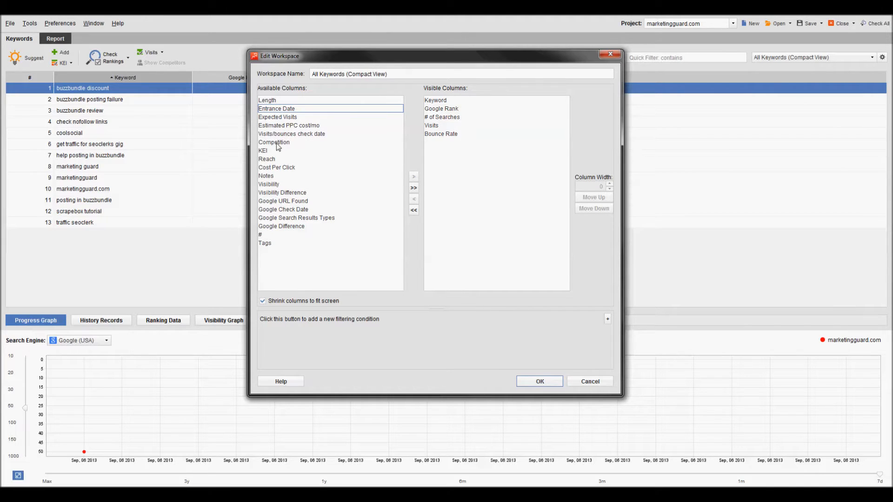
# Add Competition, Notes and Google Difference to the visible columns and apply the workspace changes
pyautogui.doubleClick(276, 144)
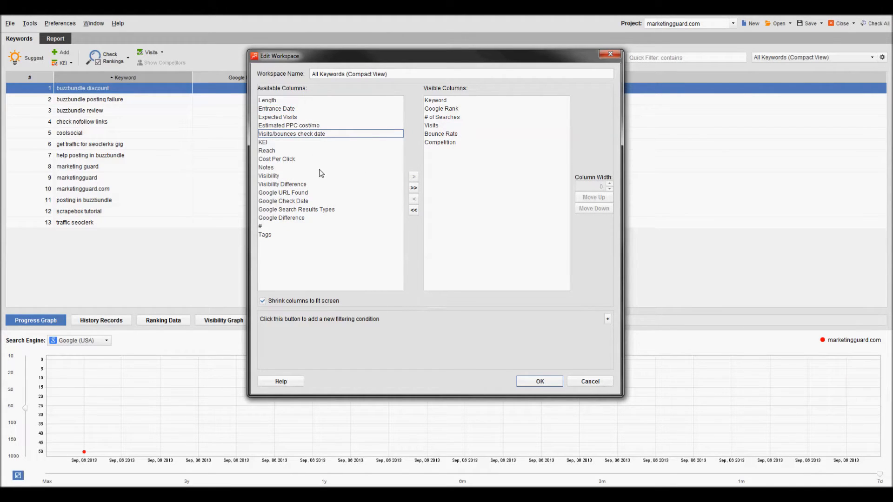
pyautogui.doubleClick(269, 169)
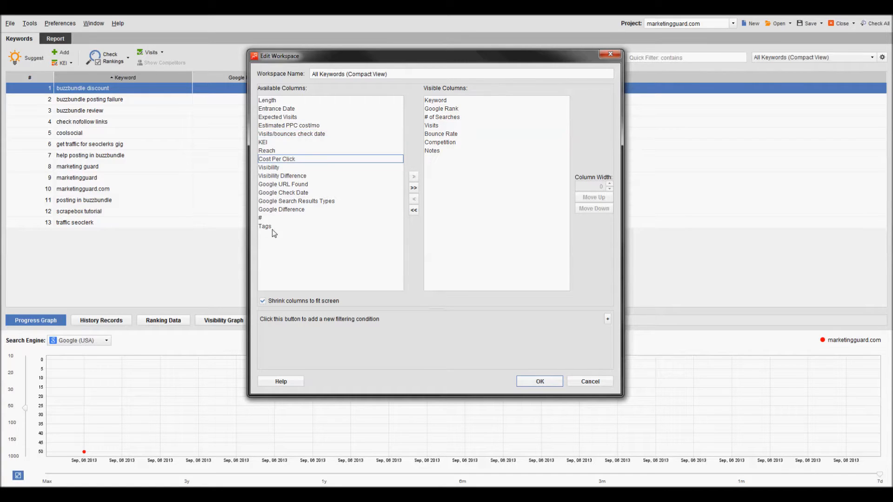
pyautogui.click(287, 210)
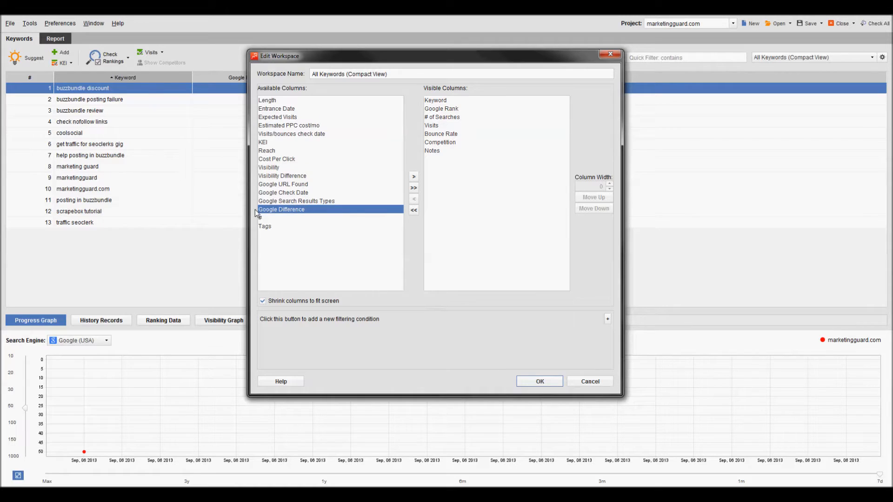
pyautogui.doubleClick(291, 210)
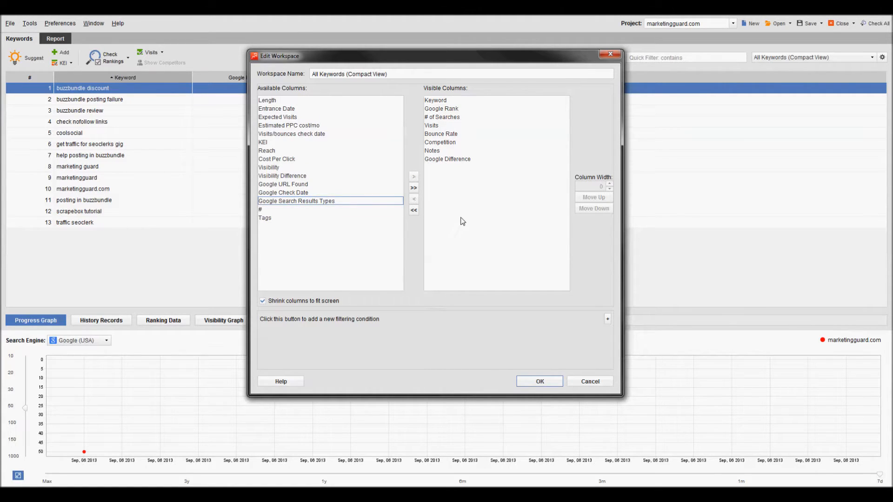
pyautogui.moveTo(442, 144); pyautogui.dragTo(428, 85)
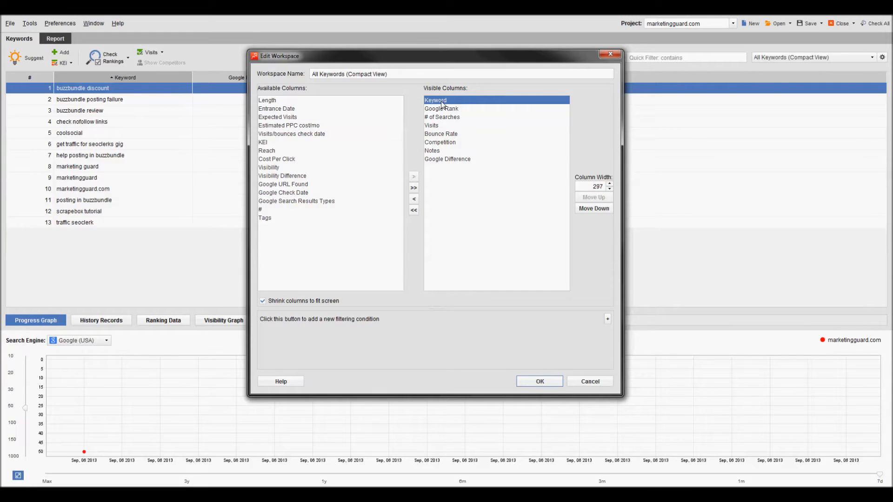
pyautogui.click(539, 383)
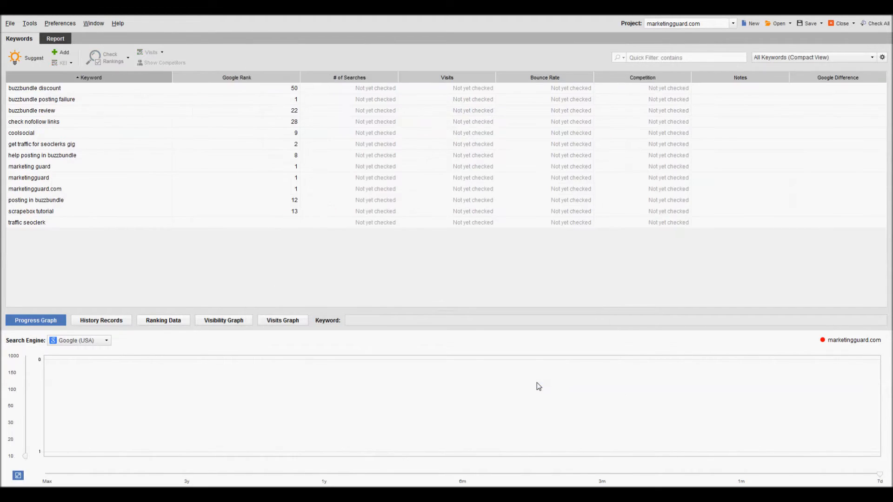
# Place the Google Difference column directly before Google Rank, and narrow the Keyword and Google Rank columns
pyautogui.moveTo(172, 78); pyautogui.dragTo(99, 80)
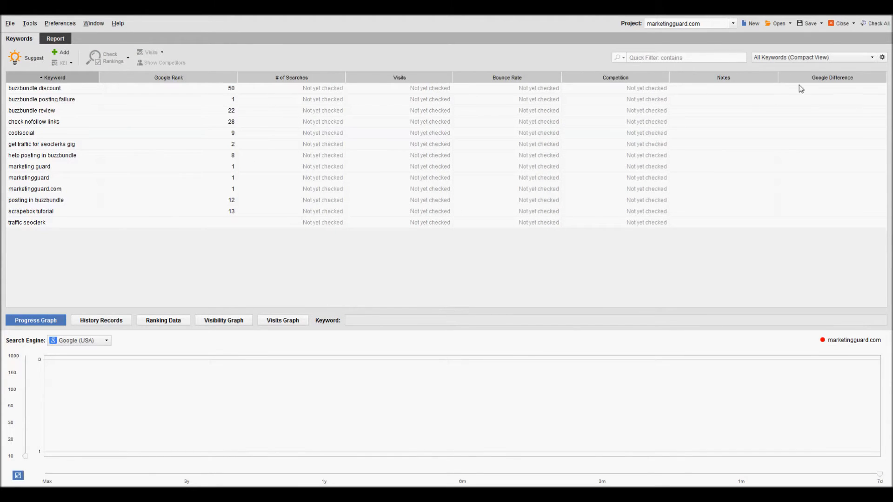
pyautogui.moveTo(865, 82); pyautogui.dragTo(256, 80)
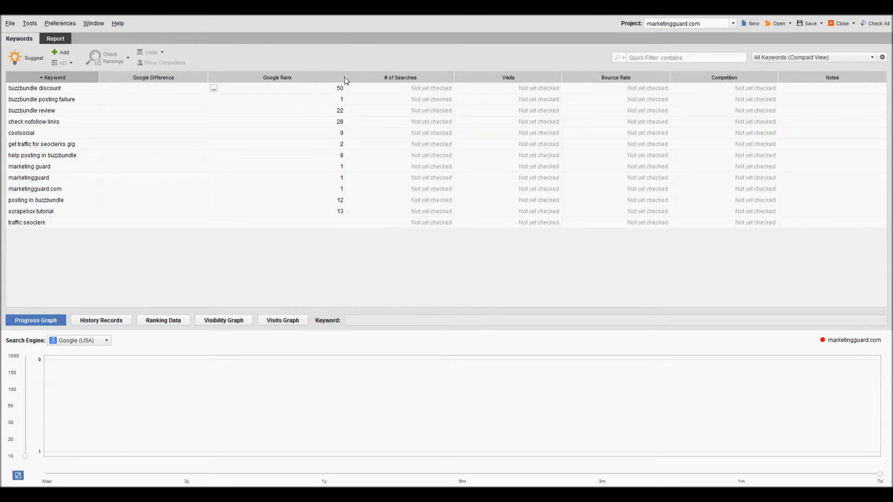
pyautogui.moveTo(345, 77); pyautogui.dragTo(250, 77)
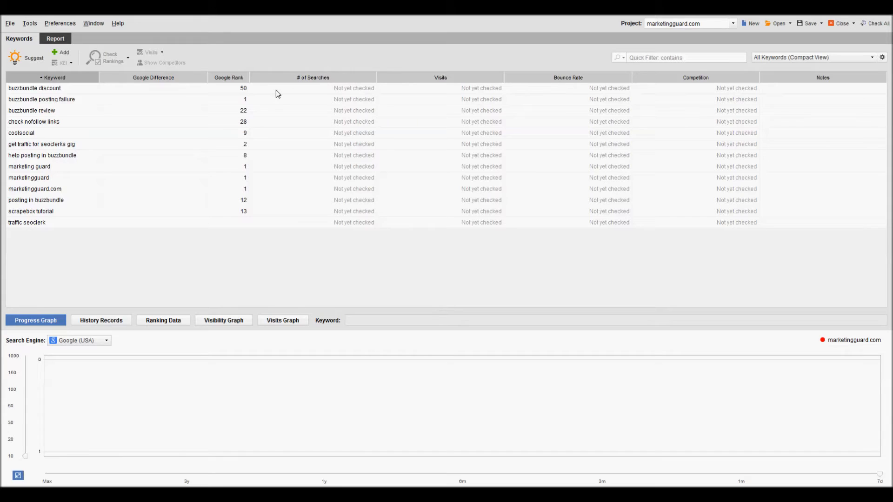
# Start a visits check for all listed keywords, choose to specify a Google Analytics account, and submit its login details
pyautogui.click(322, 89)
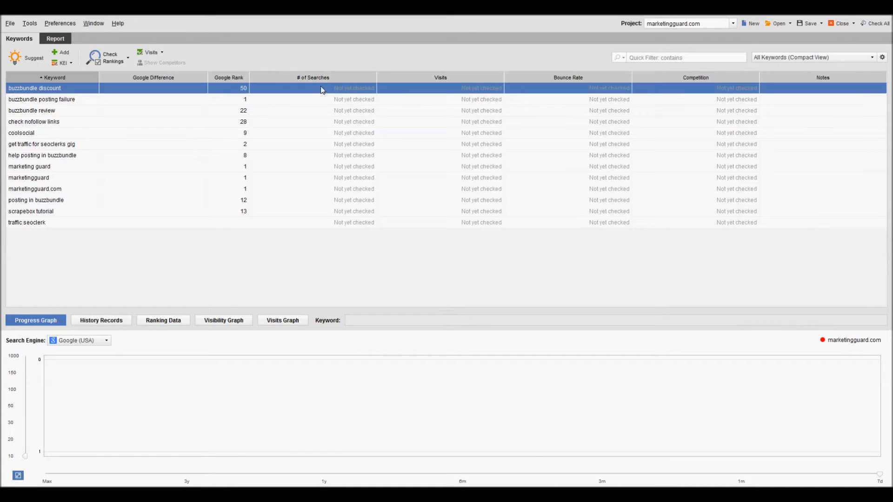
pyautogui.keyDown('shift'); pyautogui.click(312, 221); pyautogui.keyUp('shift')
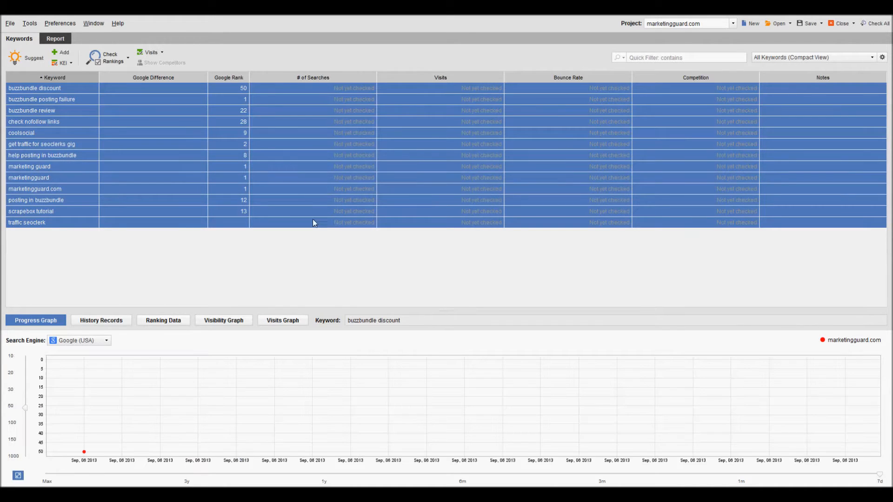
pyautogui.click(151, 53)
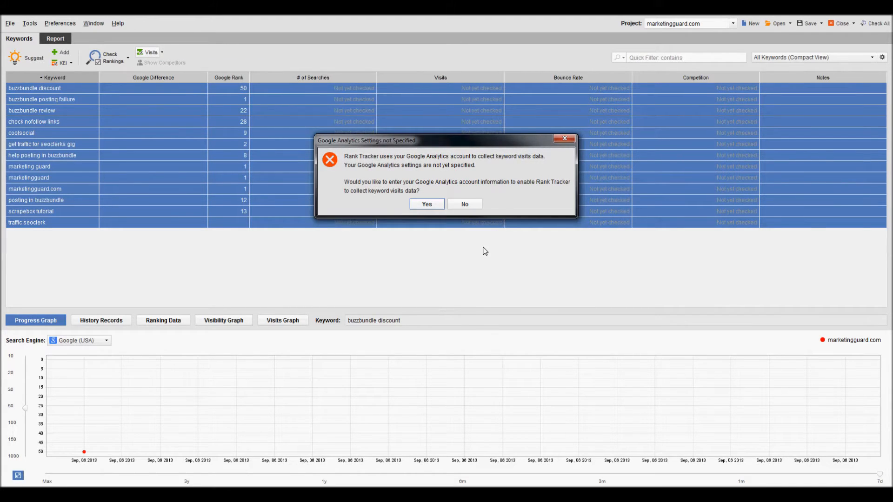
pyautogui.click(425, 206)
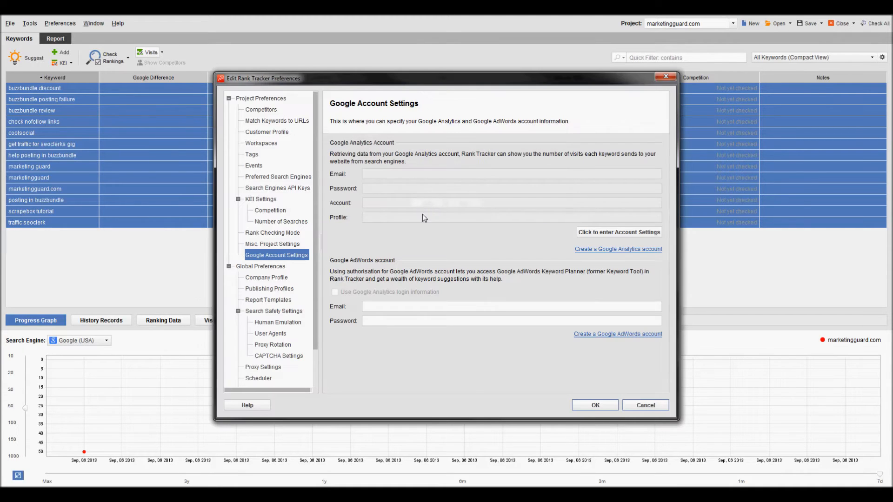
pyautogui.click(617, 234)
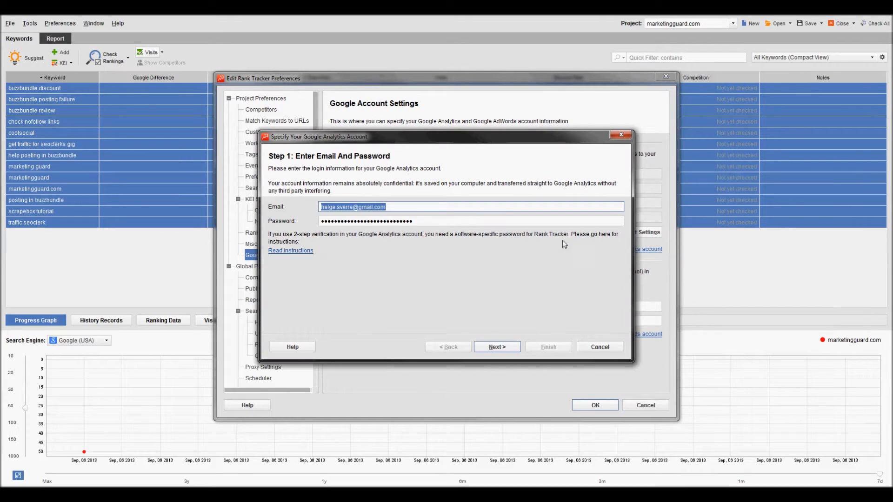
pyautogui.click(497, 347)
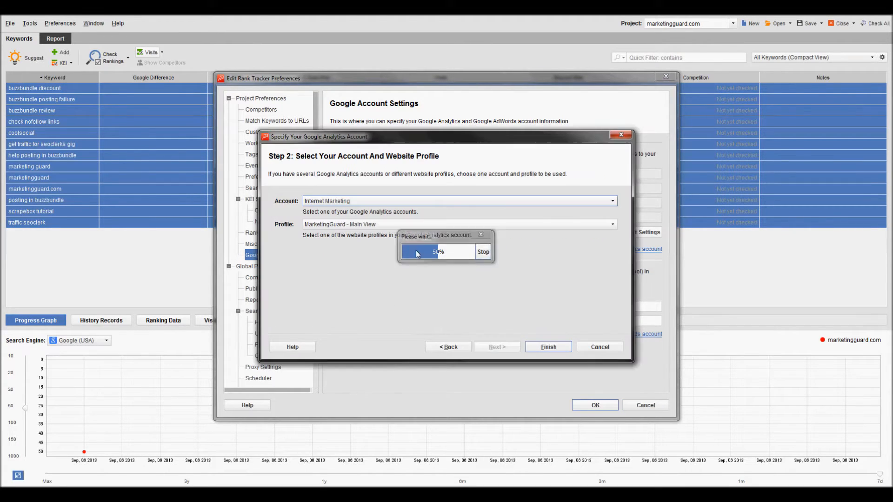
# Link the Google Analytics account Internet Marketing with the website profile MarketingGuard - Main View
pyautogui.click(306, 201)
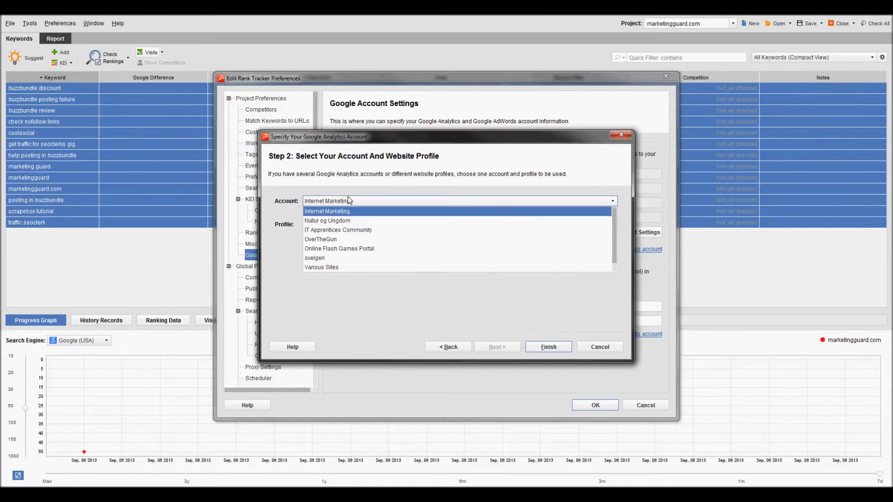
pyautogui.click(329, 217)
pyautogui.click(341, 225)
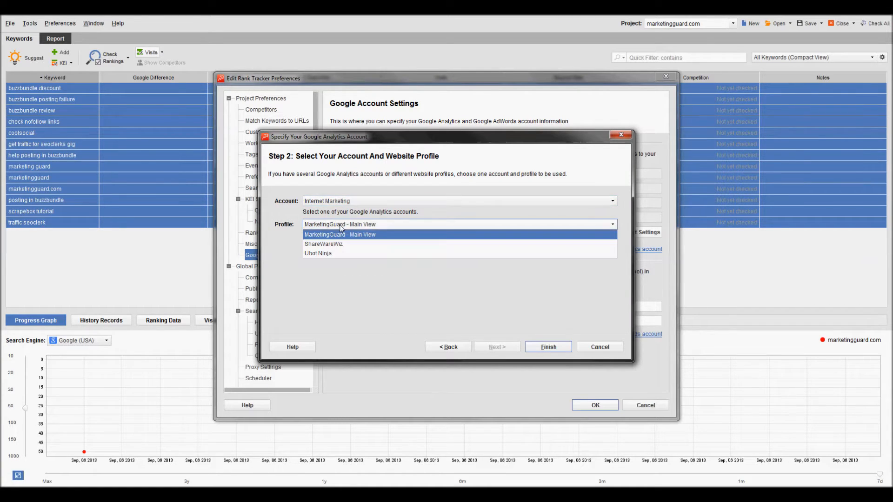
pyautogui.click(329, 235)
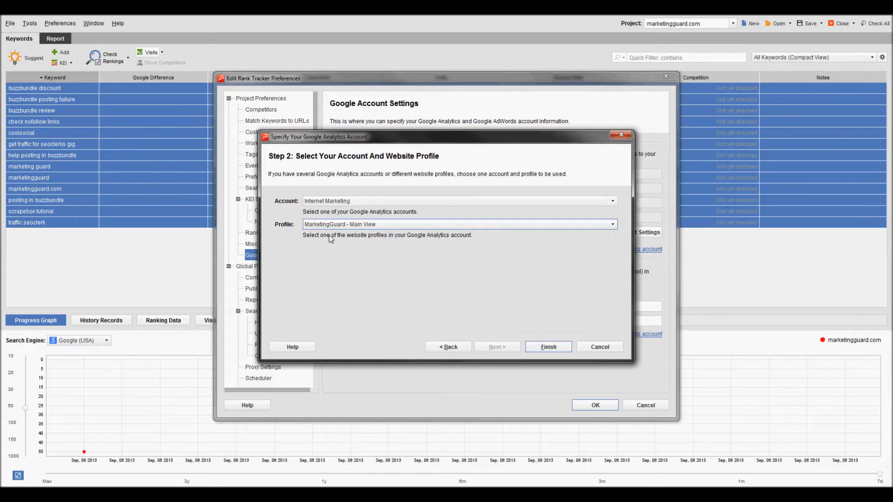
pyautogui.click(550, 349)
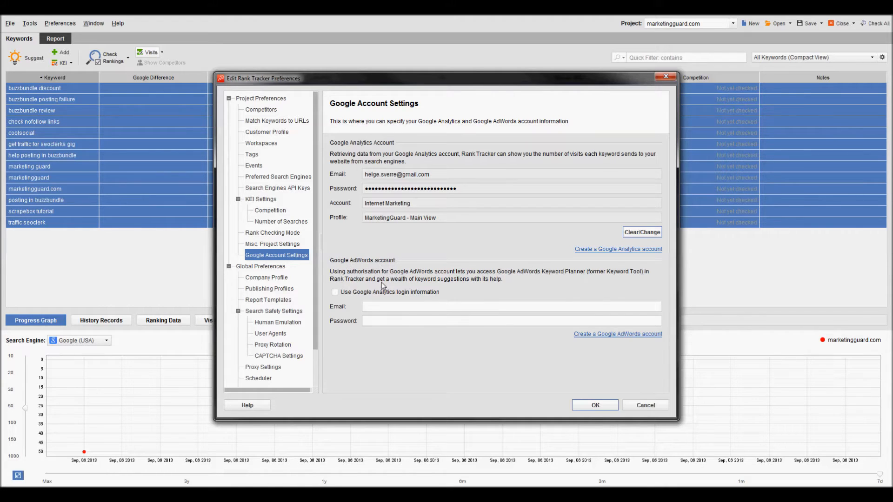
# Use the Google Analytics login information for the AdWords account, apply the preferences, and finish the keyword visits check
pyautogui.click(391, 307)
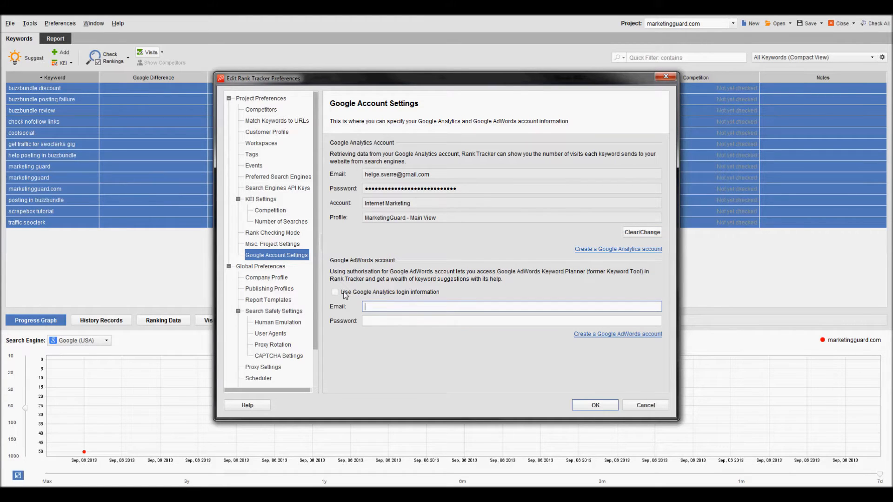
pyautogui.click(345, 293)
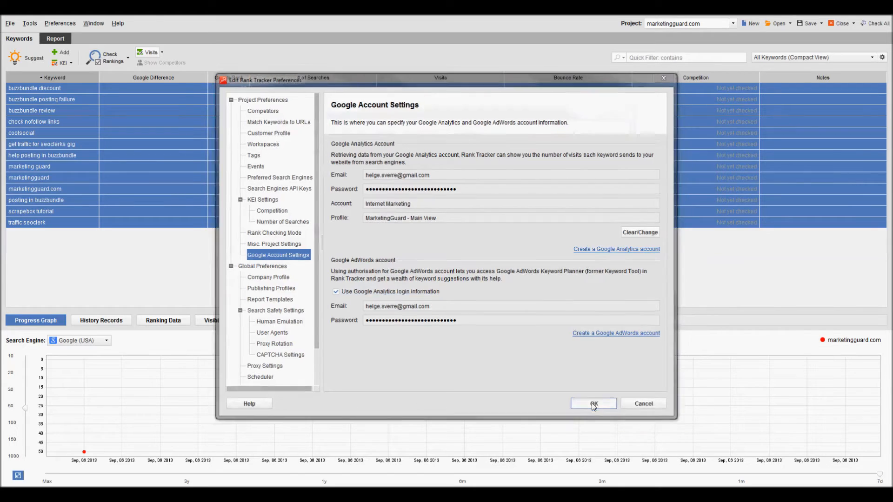
pyautogui.click(595, 405)
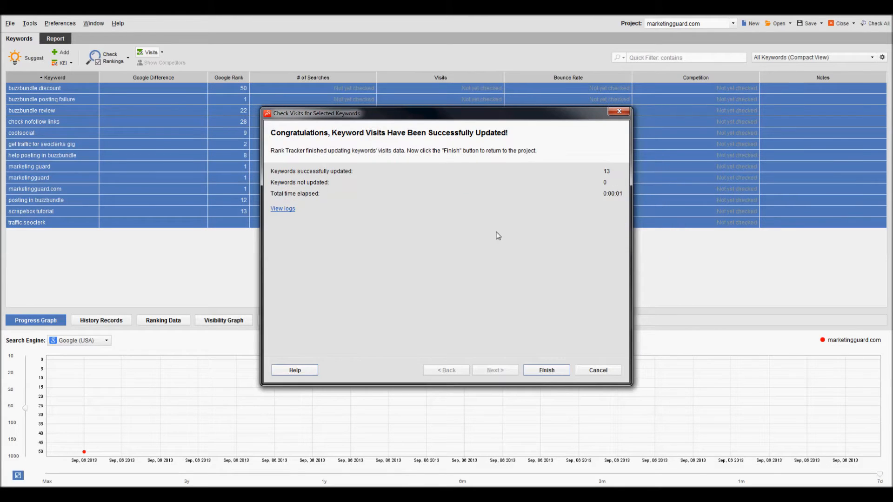
pyautogui.click(547, 371)
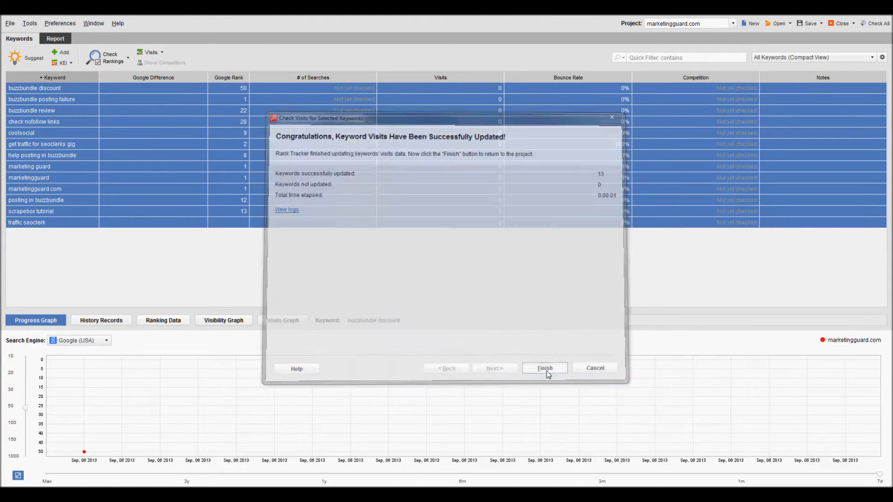
pyautogui.click(441, 122)
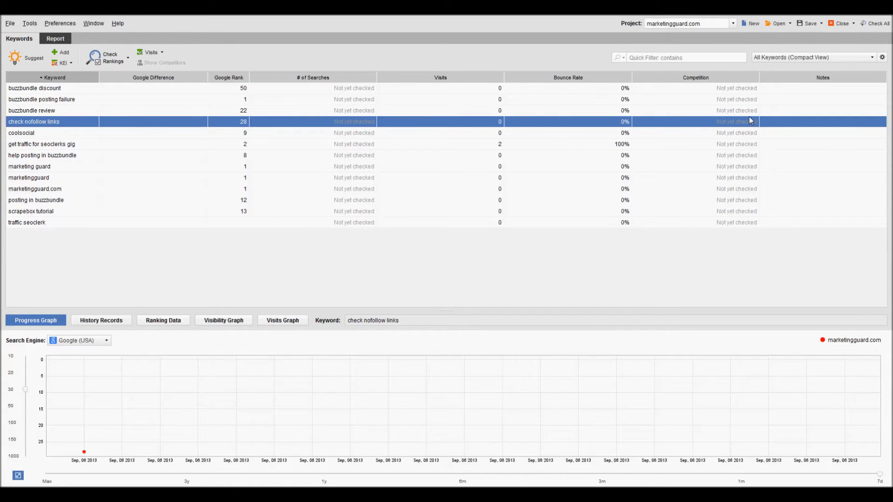
# Try to update the KEI for all keywords, answering the CAPTCHAs that Google requests
pyautogui.moveTo(339, 223); pyautogui.dragTo(331, 91)
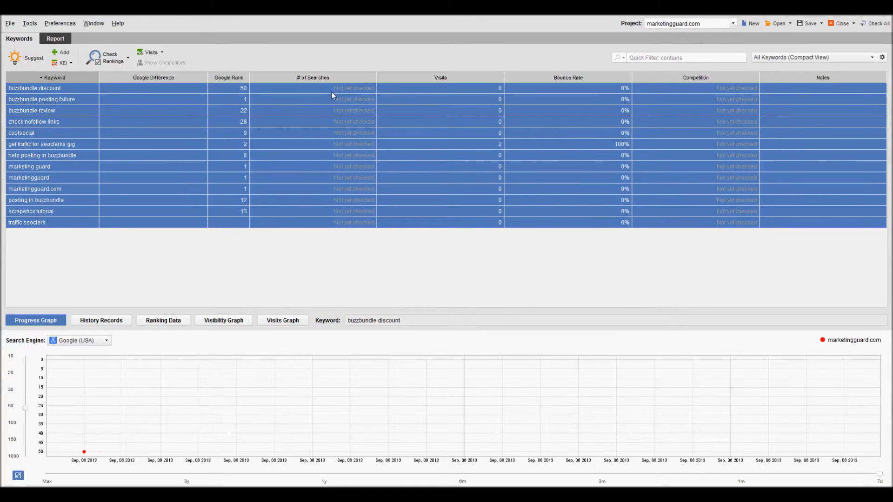
pyautogui.click(59, 65)
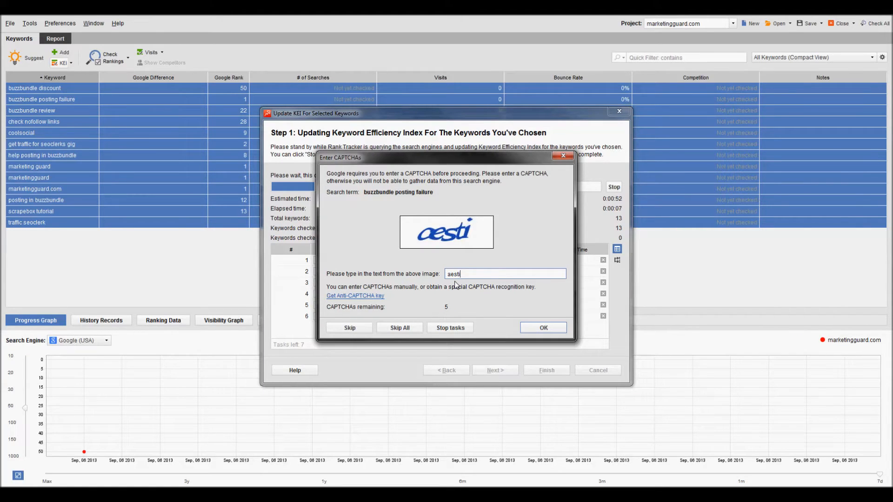
pyautogui.press('Return')
pyautogui.write('exedi')
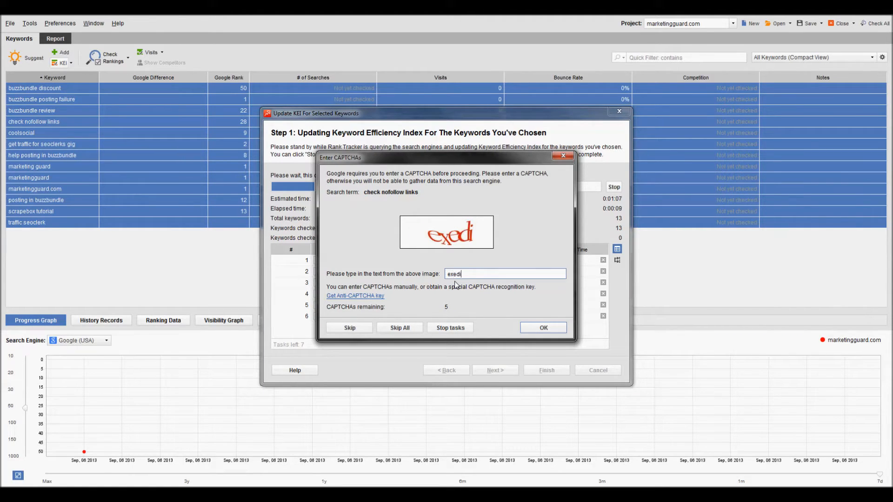
pyautogui.press('Return')
pyautogui.write('buffin')
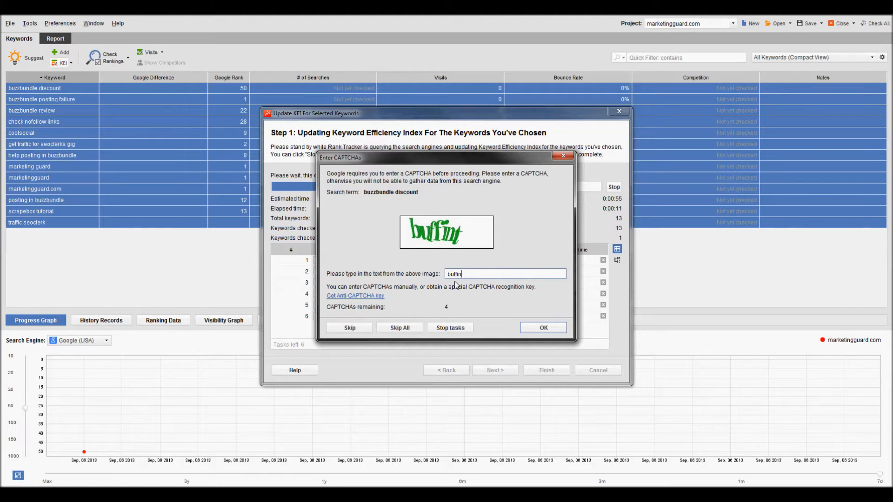
pyautogui.write('t')
pyautogui.press('Return')
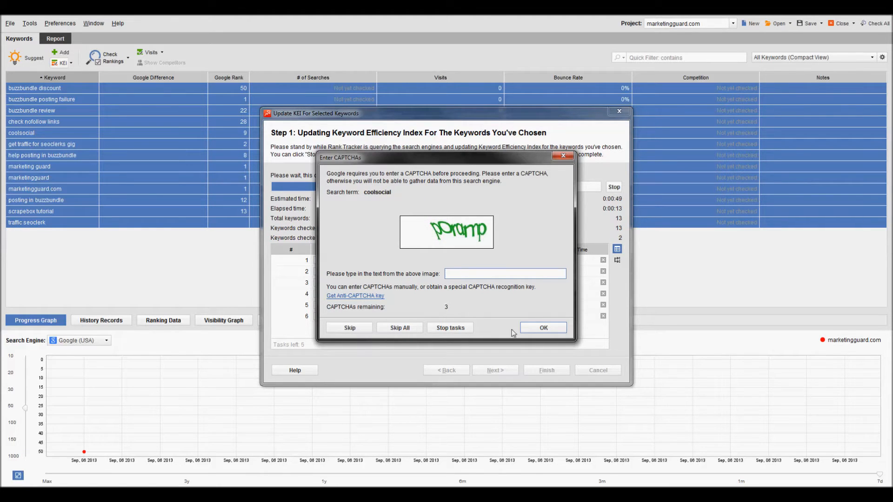
# Skip all remaining CAPTCHAs and cancel the KEI update
pyautogui.click(543, 328)
pyautogui.click(446, 262)
pyautogui.click(409, 328)
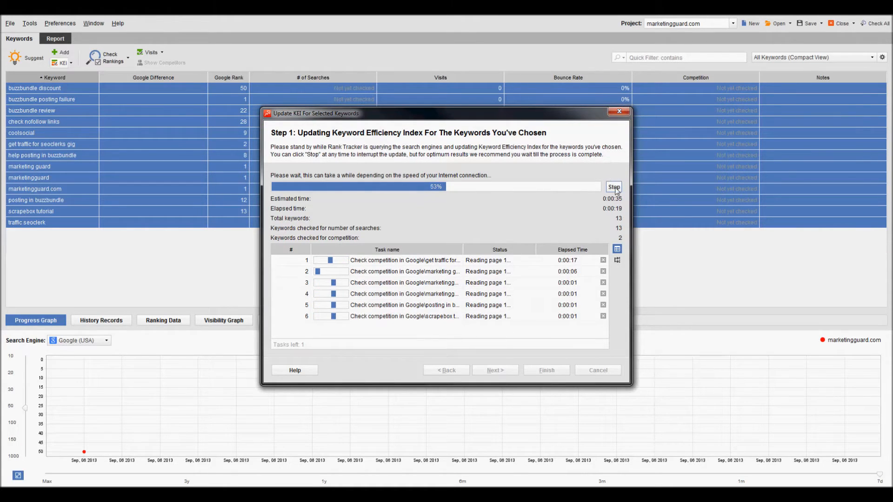
pyautogui.click(620, 113)
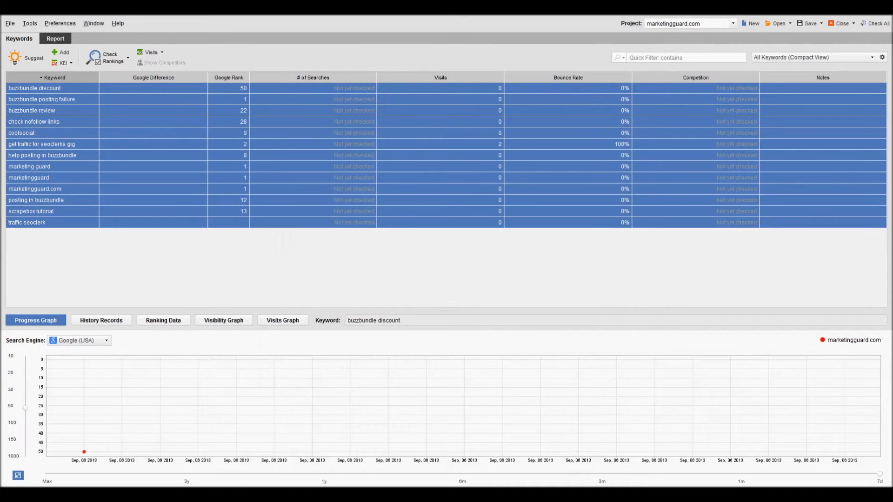
pyautogui.click(733, 23)
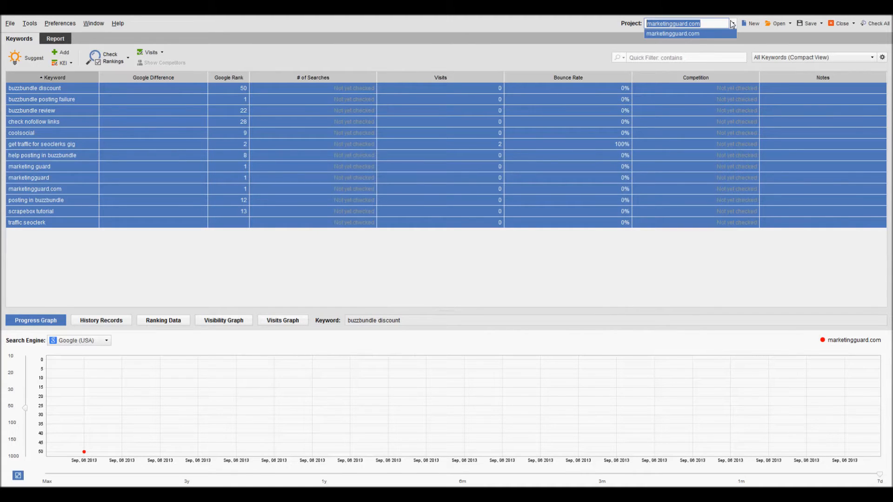
pyautogui.click(779, 24)
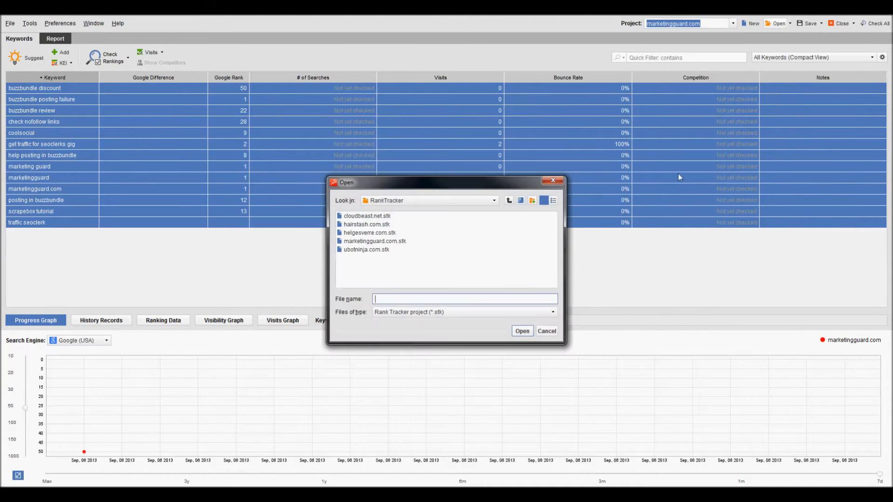
pyautogui.click(554, 181)
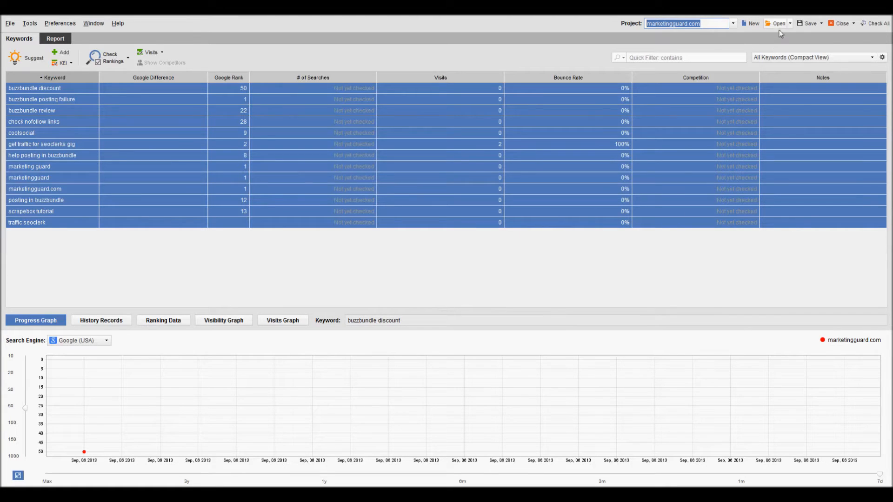
# Open the existing project marketingguard.com.stk from the RankTracker folder
pyautogui.click(10, 23)
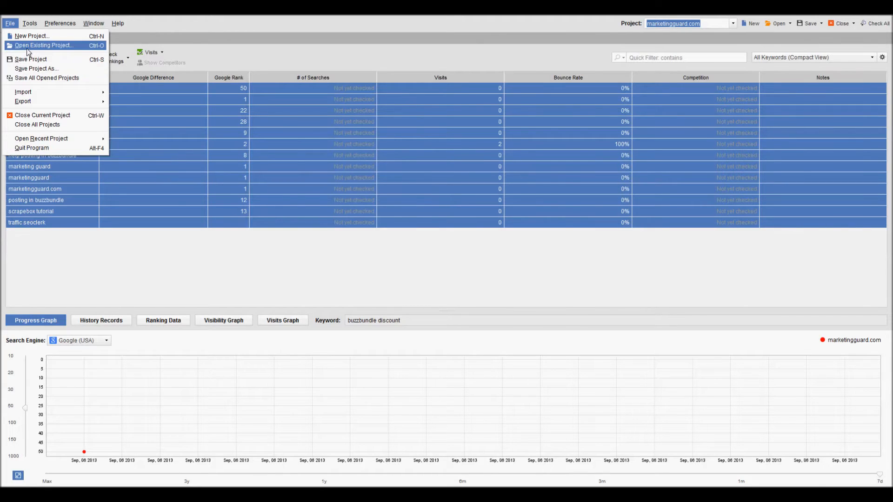
pyautogui.click(27, 47)
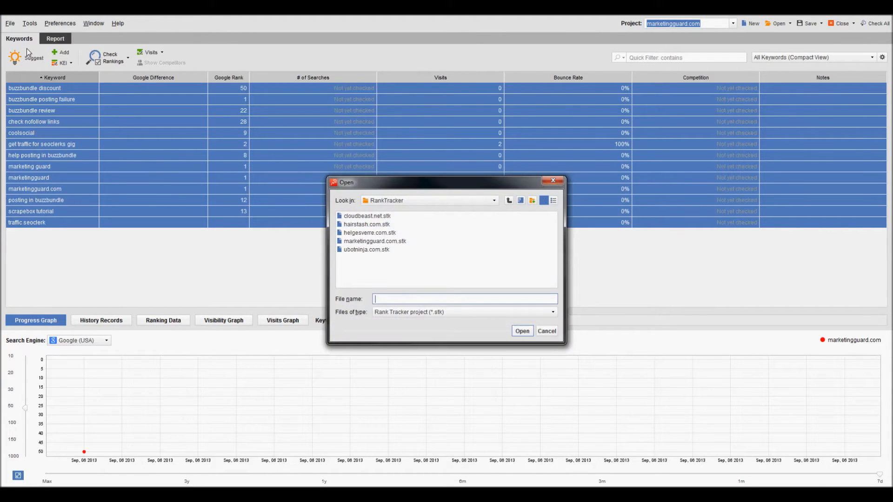
pyautogui.click(494, 200)
pyautogui.scroll(3, 414, 224)
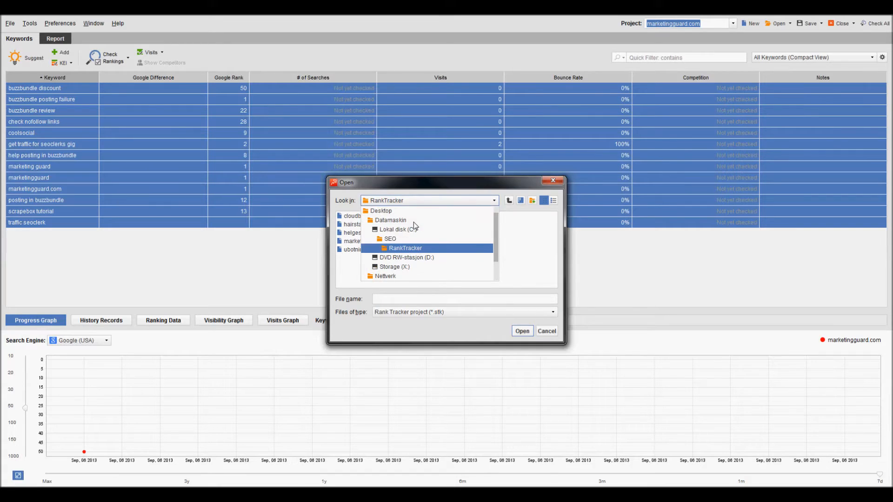
pyautogui.click(390, 252)
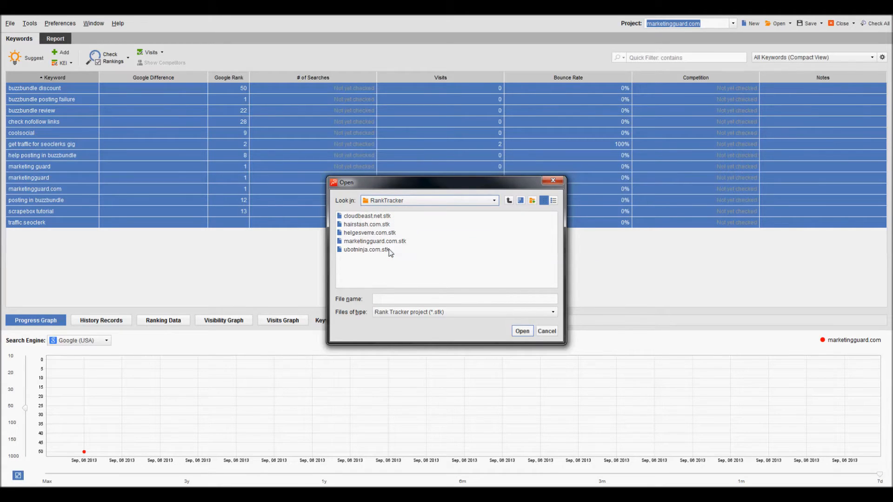
pyautogui.doubleClick(351, 241)
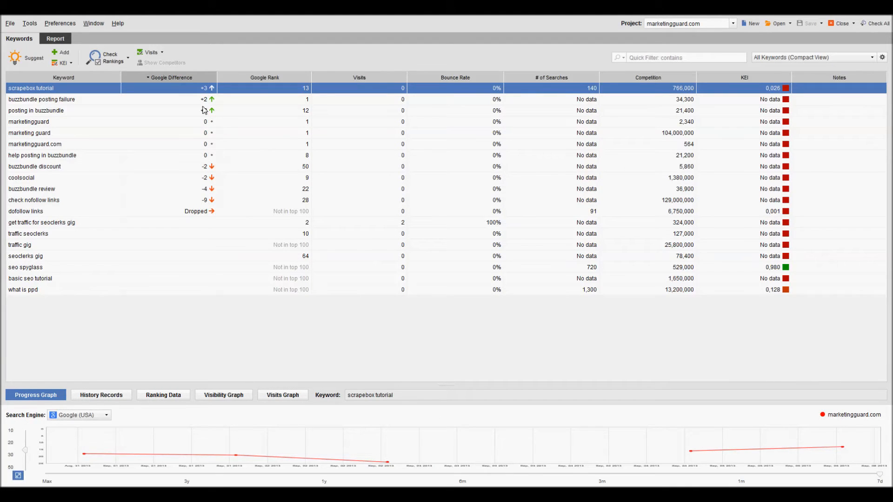
# Enlarge the progress graph area and examine the ranking history of buzzbundle posting failure, coolsocial and scrapebox tutorial
pyautogui.moveTo(200, 385); pyautogui.dragTo(200, 305)
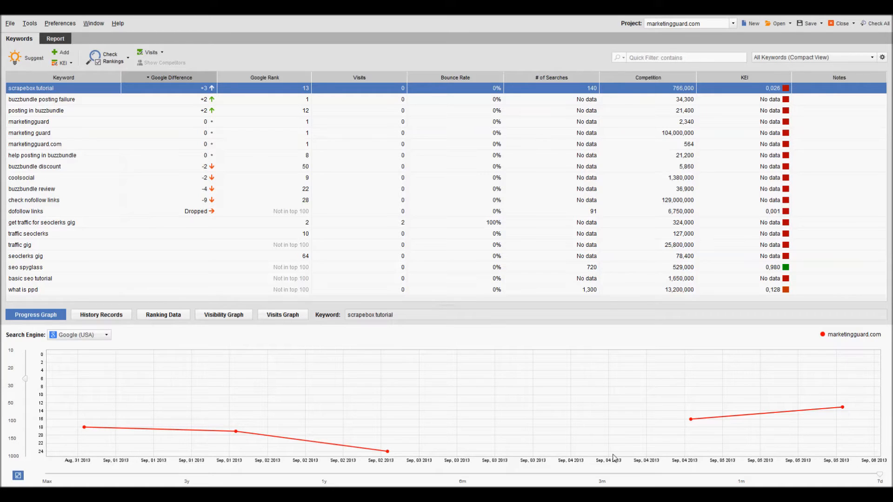
pyautogui.click(183, 104)
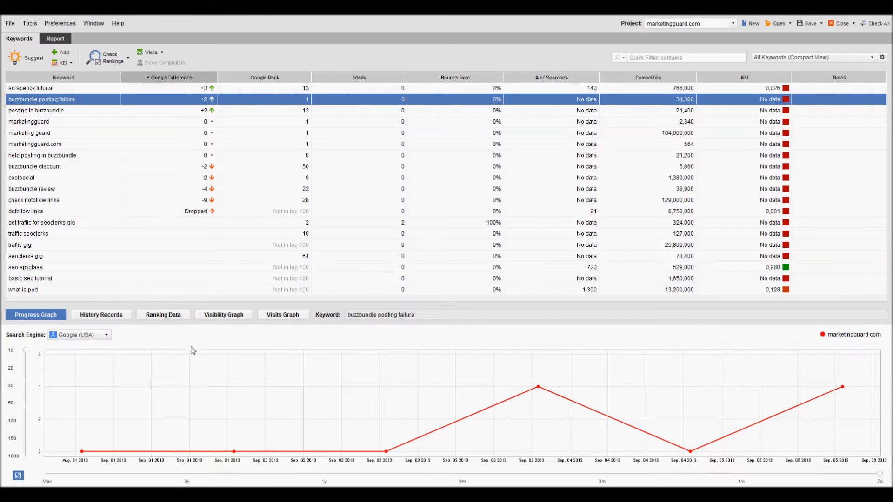
pyautogui.moveTo(82, 455)
pyautogui.rightClick(543, 392)
pyautogui.click(742, 420)
pyautogui.click(141, 178)
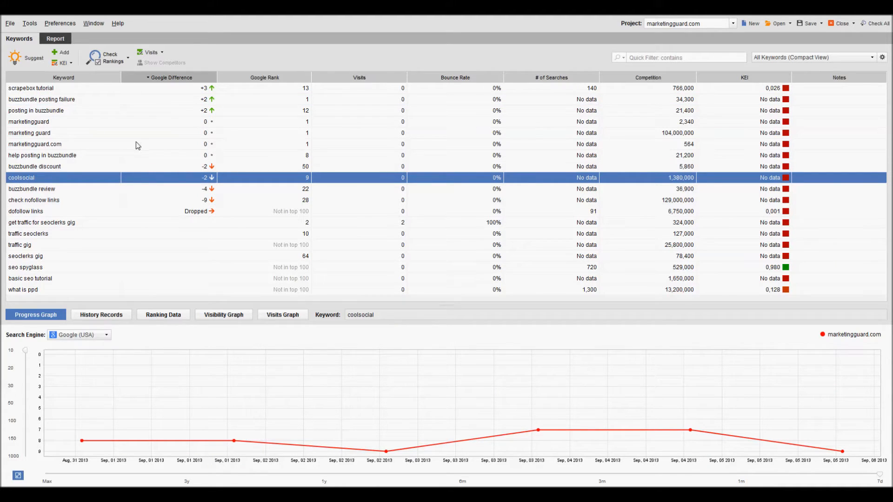
pyautogui.click(168, 100)
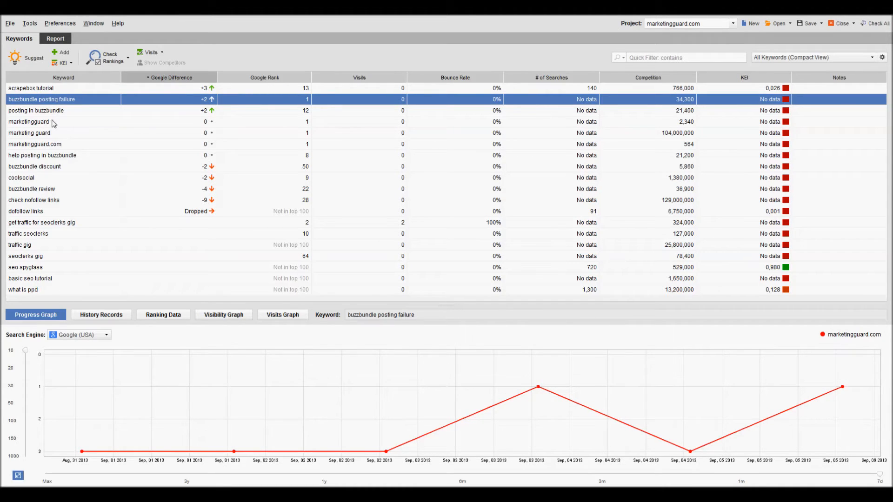
pyautogui.click(32, 88)
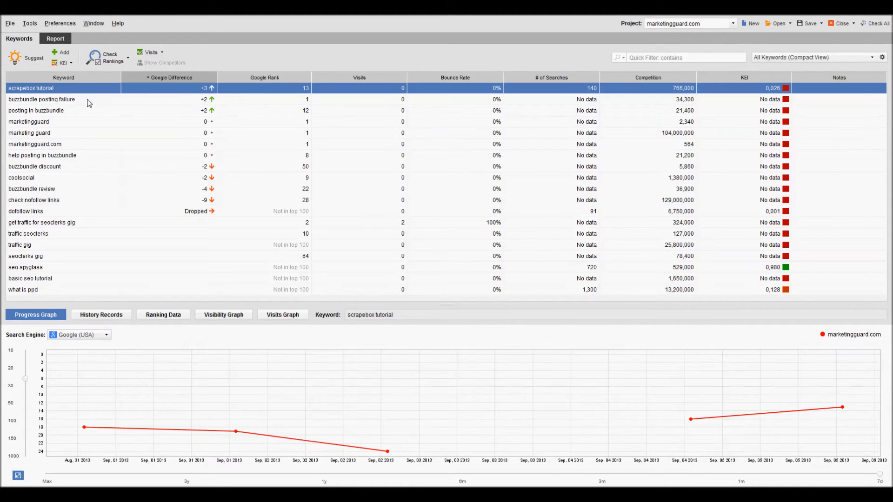
# Get keyword suggestions for "scrapebox tutorial" in English using the Google AdWords Keyword Planner method
pyautogui.moveTo(47, 93); pyautogui.dragTo(62, 81)
pyautogui.click(21, 58)
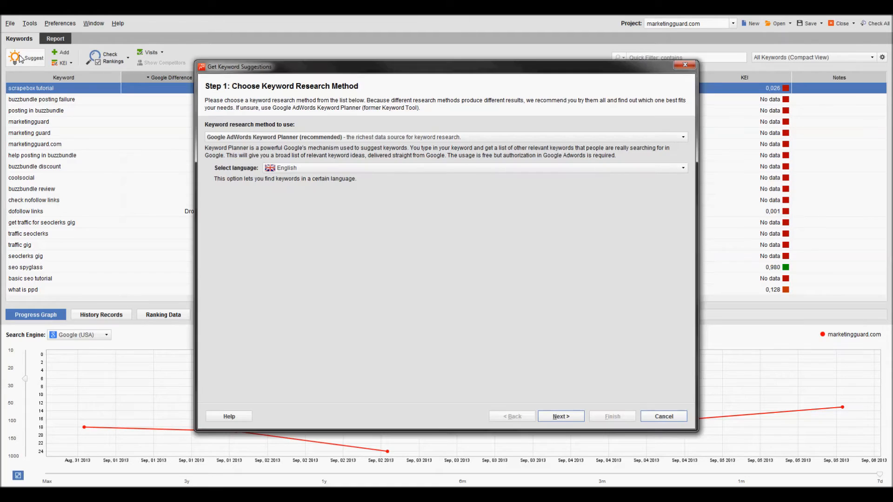
pyautogui.click(274, 139)
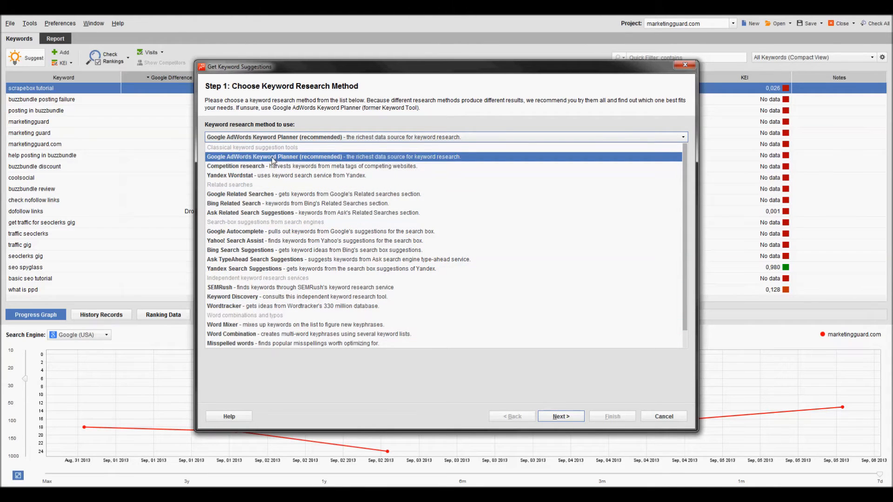
pyautogui.click(318, 129)
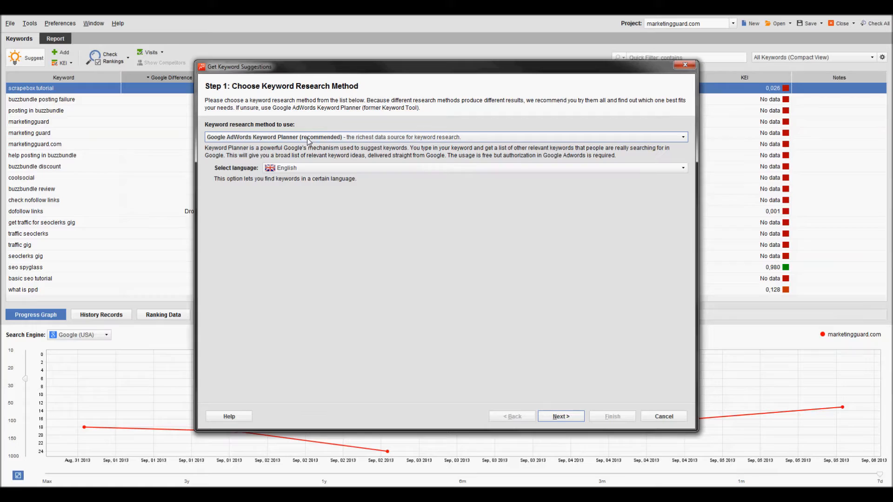
pyautogui.click(564, 417)
pyautogui.rightClick(245, 140)
pyautogui.click(345, 152)
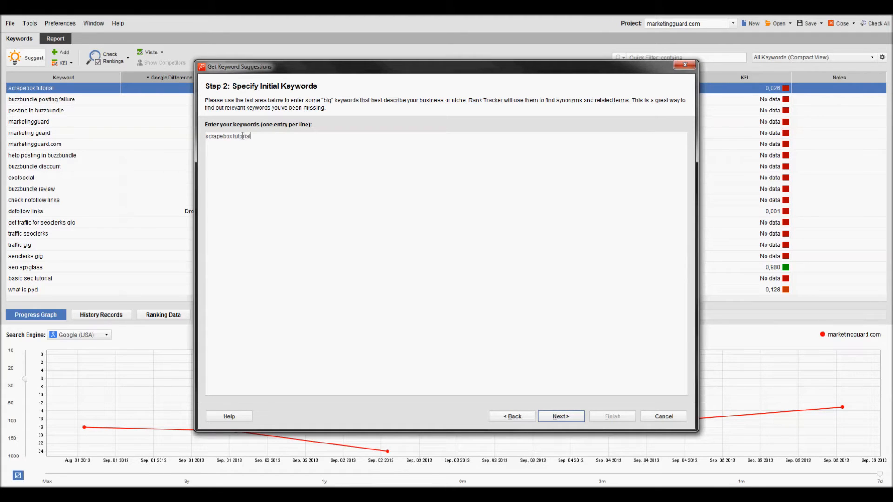
pyautogui.click(561, 416)
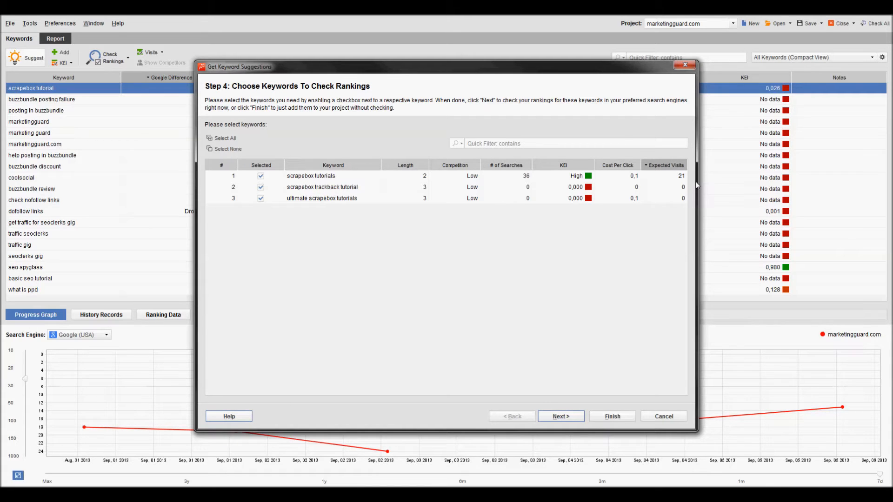
# Widen the suggestions dialog and start a Google (USA) ranking check for all suggested keywords
pyautogui.moveTo(699, 181); pyautogui.dragTo(804, 188)
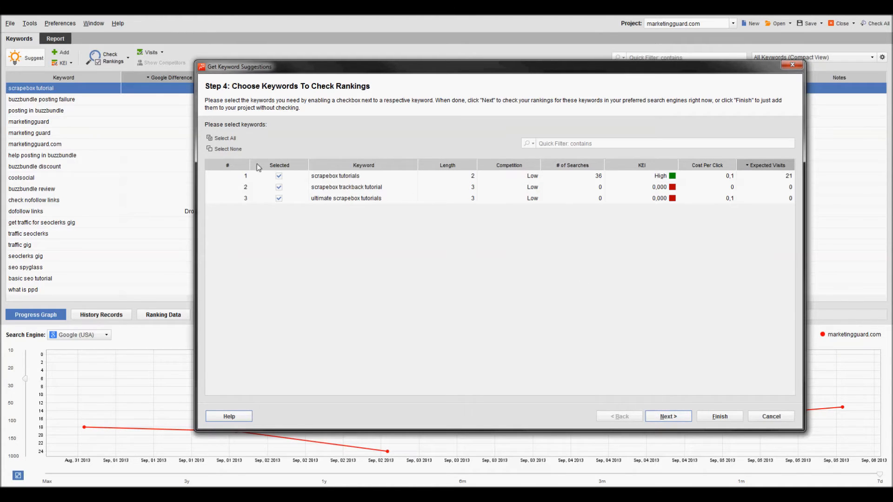
pyautogui.click(683, 414)
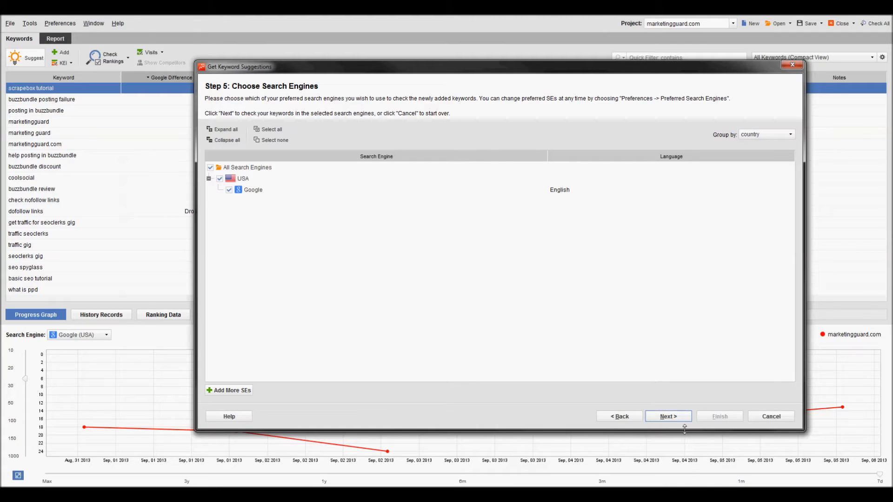
pyautogui.click(675, 418)
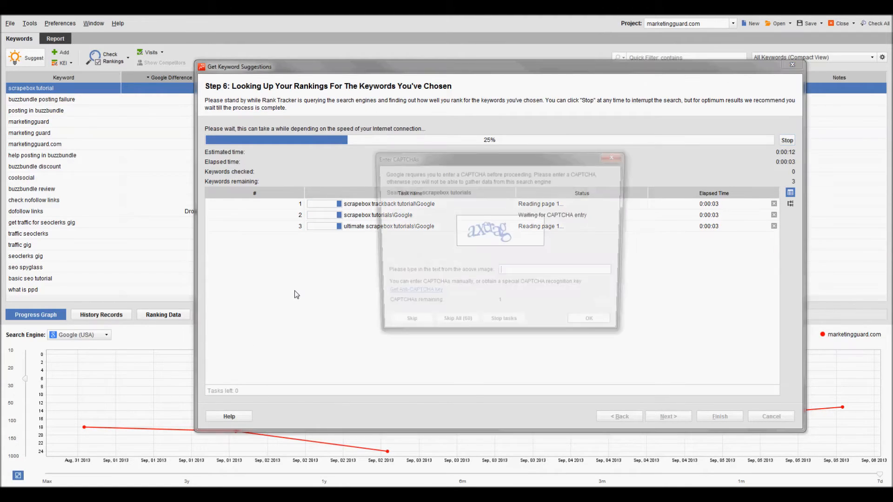
# Answer the CAPTCHAs that Google requests until the ranking check of the suggested keywords completes
pyautogui.click(509, 275)
pyautogui.write('axera')
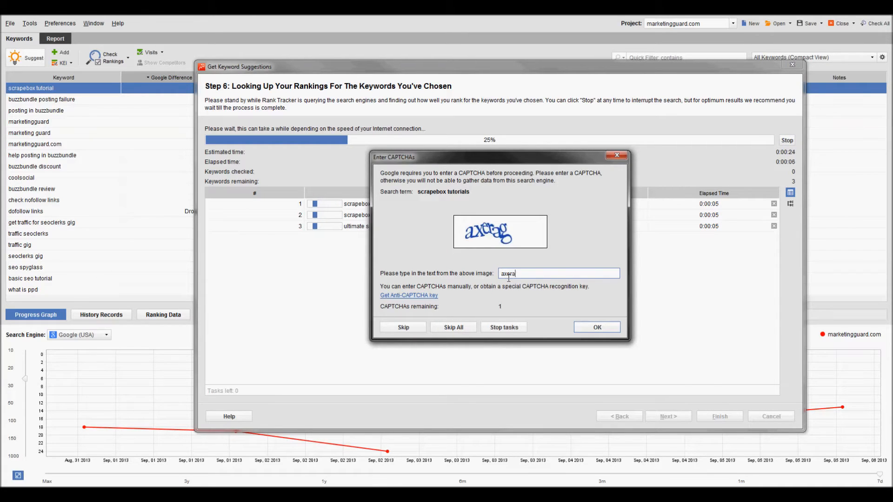
pyautogui.press('Return')
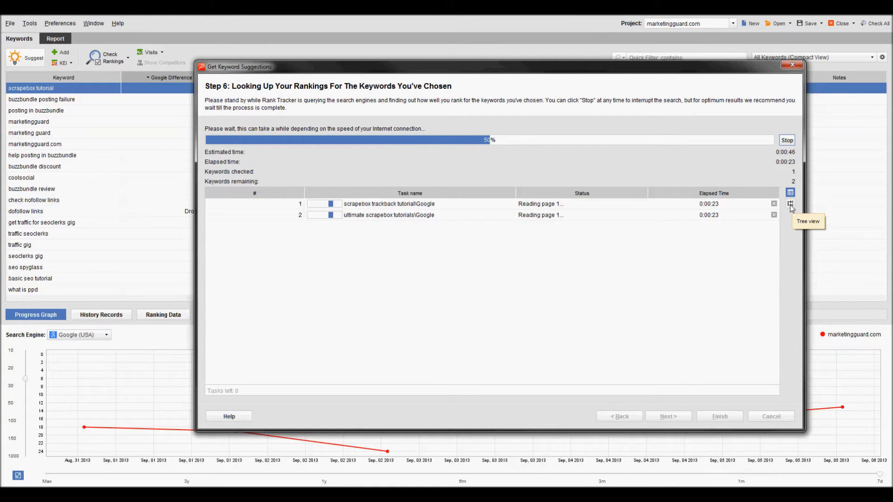
pyautogui.write('dnic')
pyautogui.press('Return')
pyautogui.write('reedin')
pyautogui.press('Return')
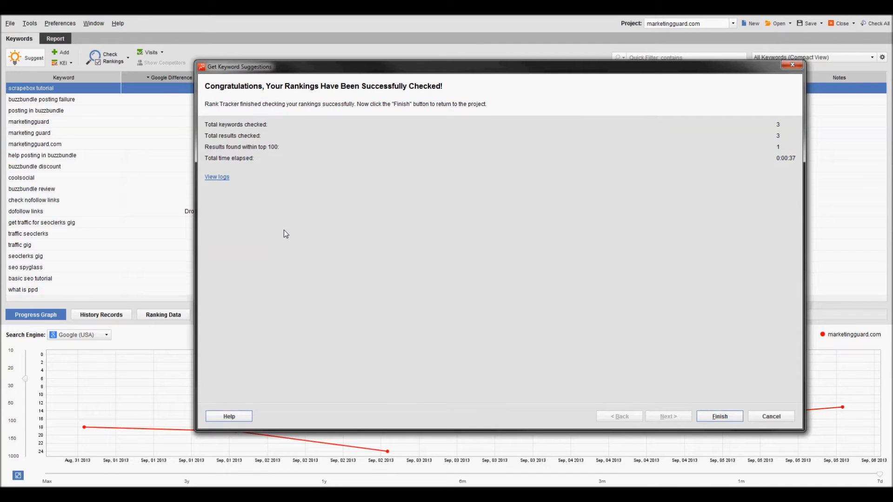
# Review the ranking check log for each suggested keyword and finish adding the keywords to the project
pyautogui.click(215, 179)
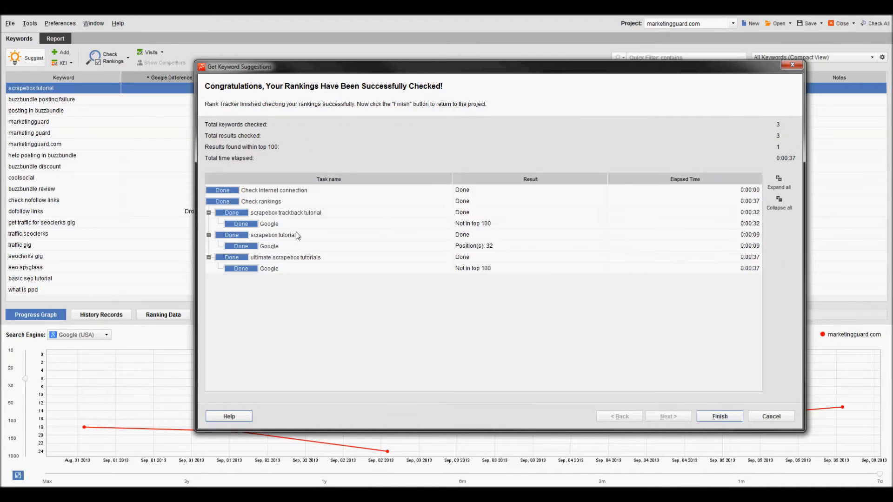
pyautogui.click(281, 223)
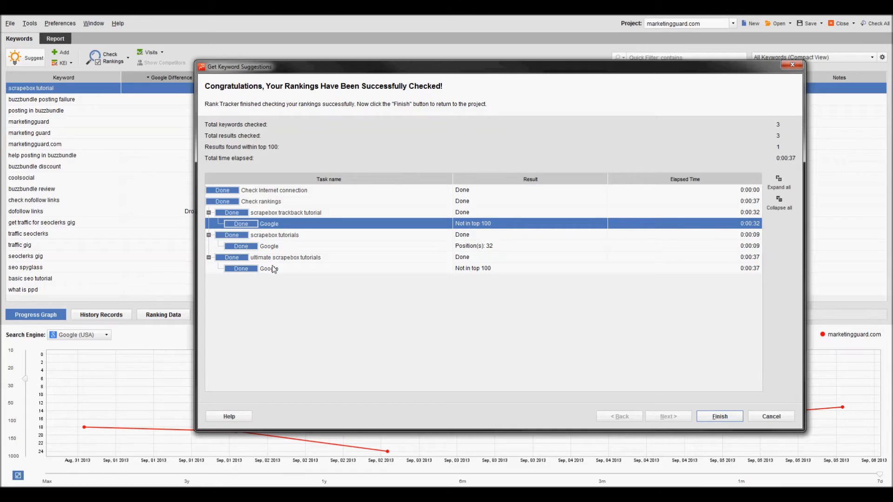
pyautogui.click(253, 250)
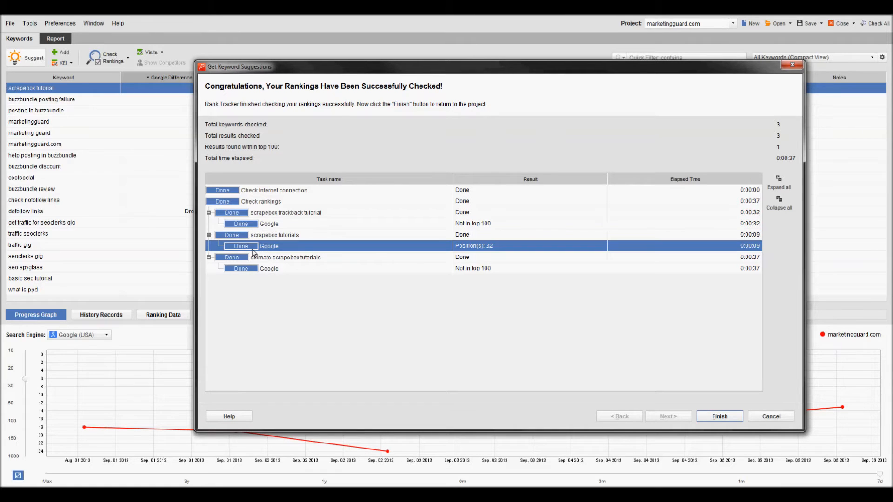
pyautogui.click(720, 416)
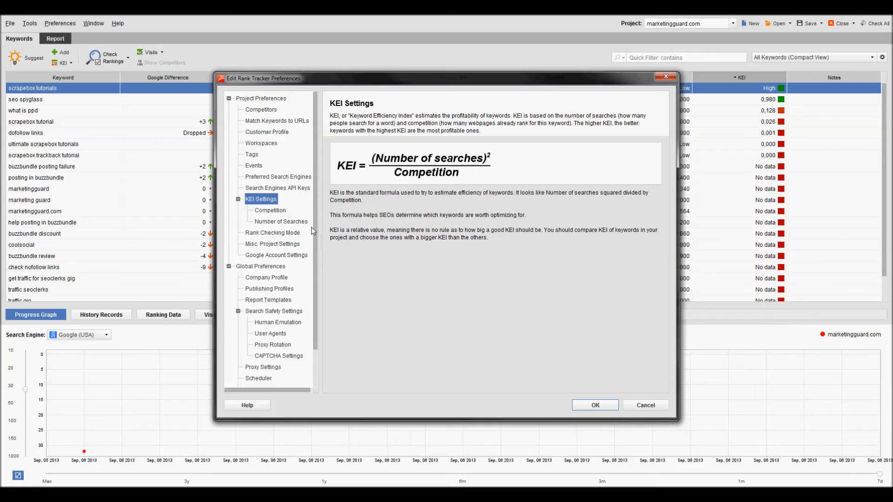
# In the human emulation preferences, enable visiting the search engine's homepage and human emulation delays
pyautogui.scroll(-2, 314, 227)
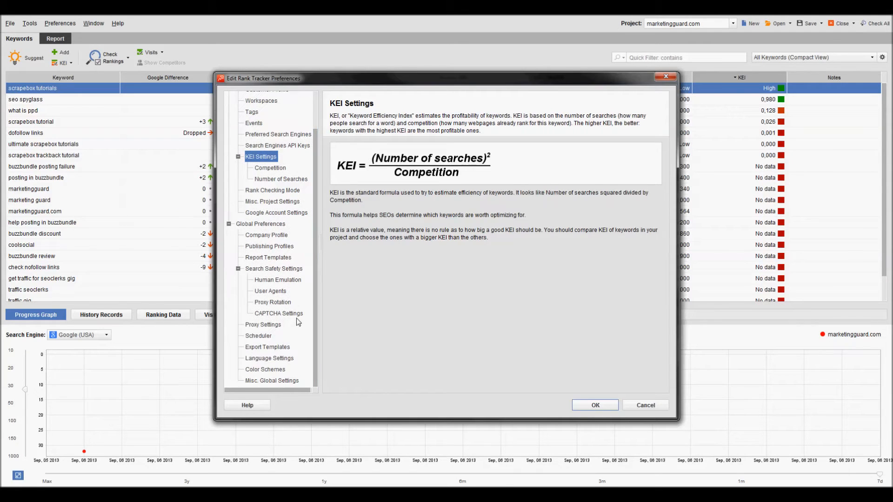
pyautogui.click(261, 271)
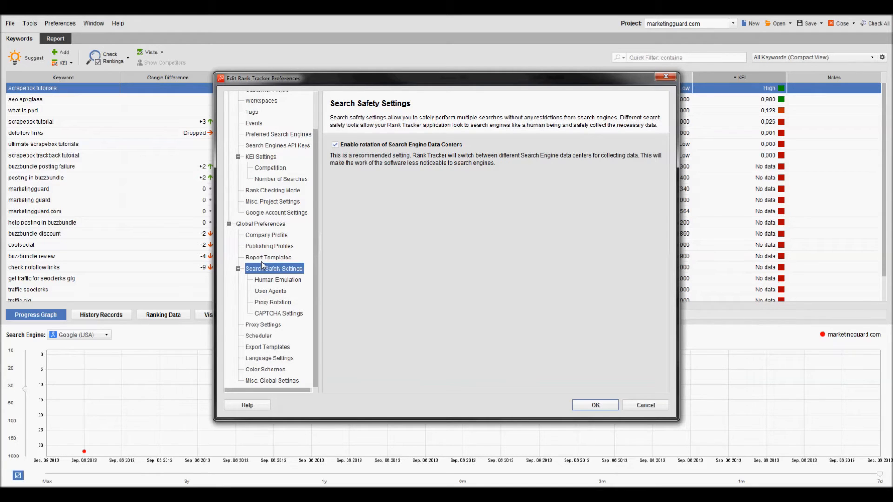
pyautogui.click(279, 281)
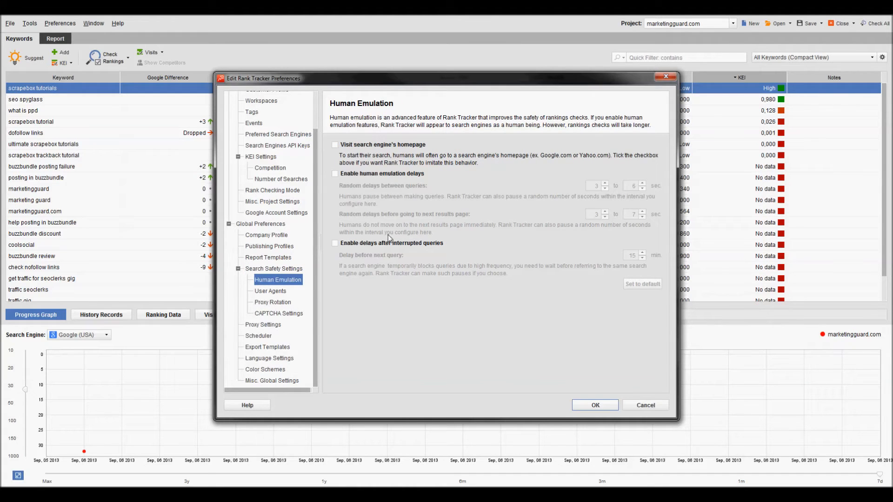
pyautogui.click(360, 146)
pyautogui.click(365, 175)
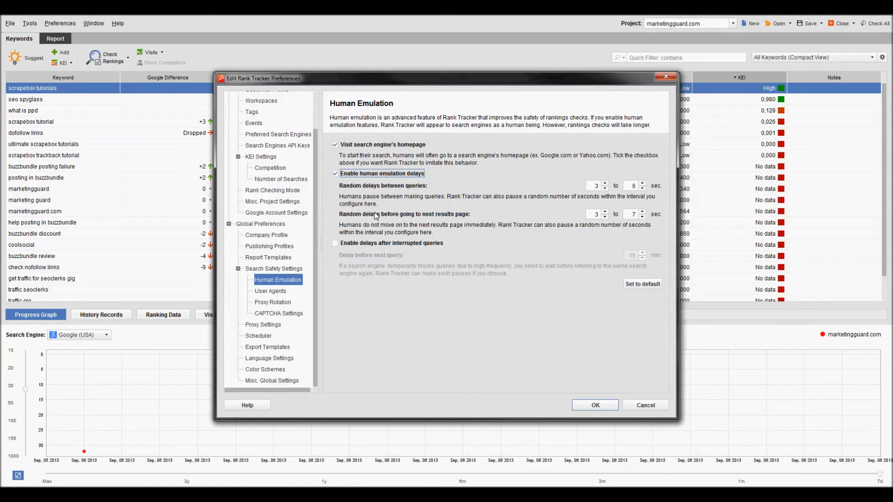
# Try the specified user agent option in the search safety settings and switch back to random user agents
pyautogui.click(273, 291)
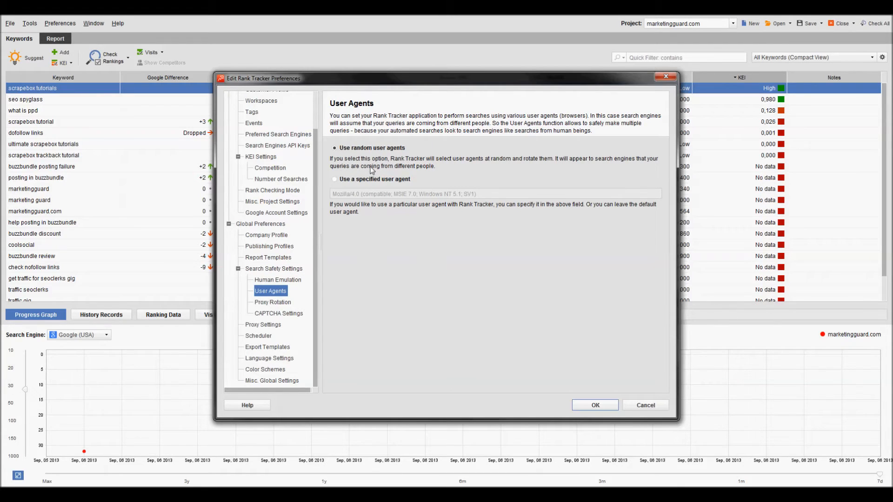
pyautogui.click(371, 179)
pyautogui.tripleClick(515, 194)
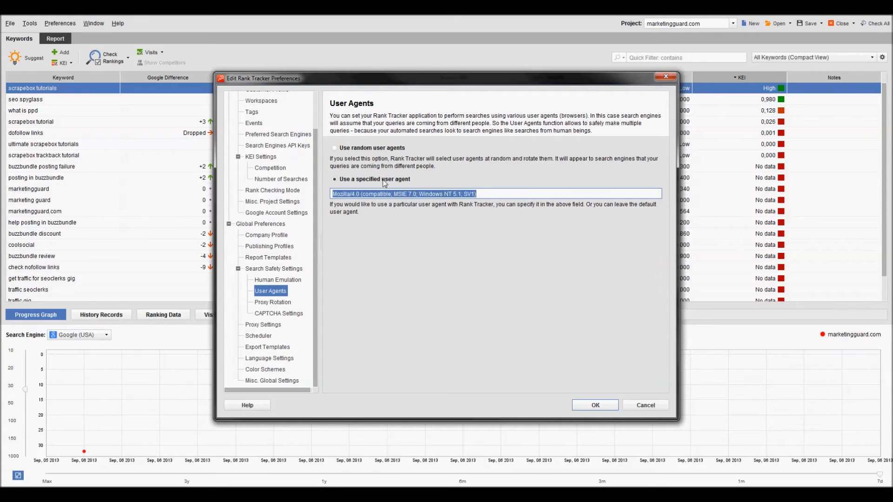
pyautogui.click(380, 149)
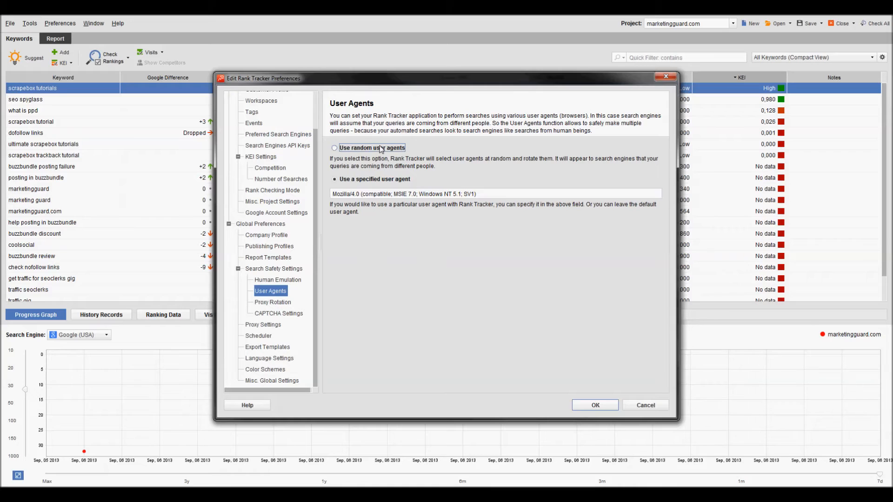
# Remove all dead proxies from the proxy rotation list
pyautogui.click(273, 302)
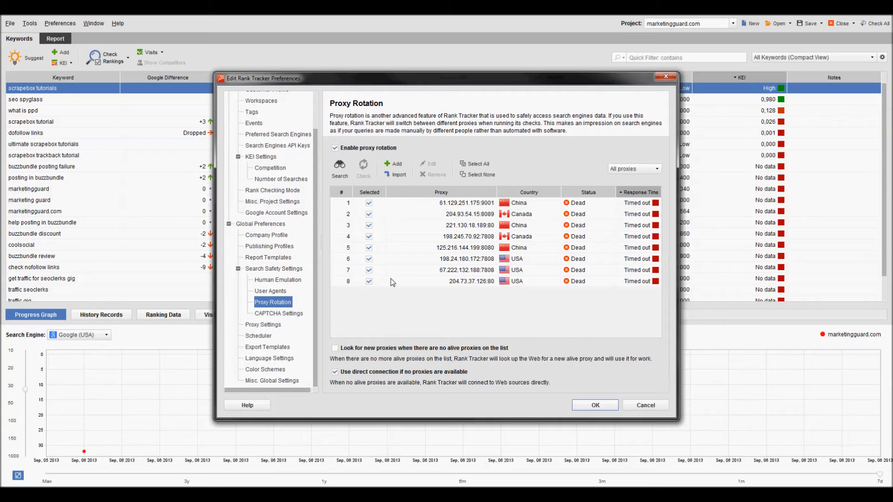
pyautogui.moveTo(483, 272); pyautogui.dragTo(465, 203)
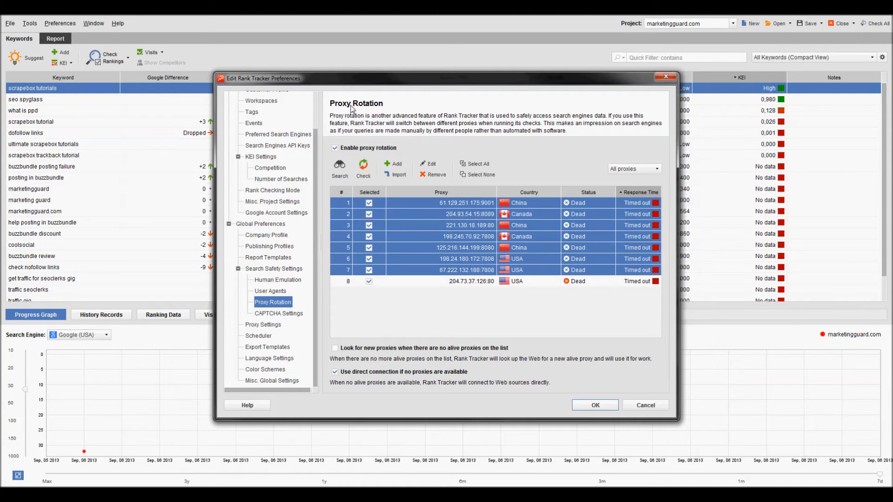
pyautogui.click(429, 164)
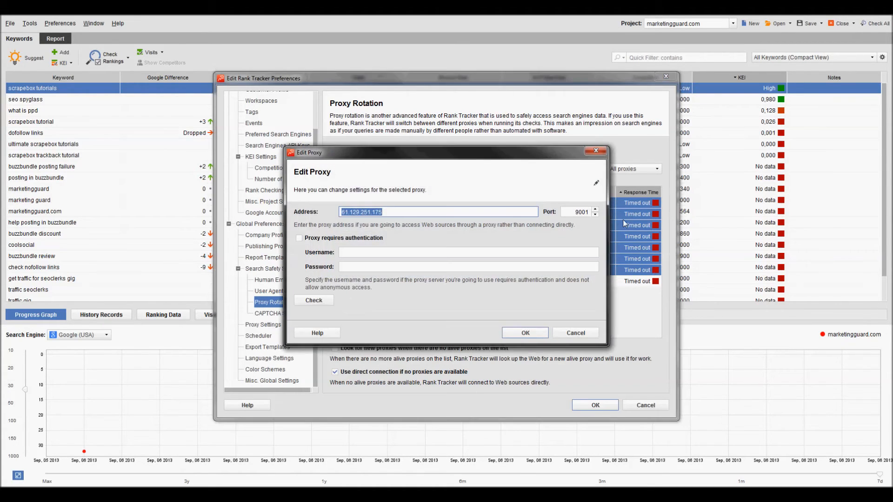
pyautogui.click(596, 151)
pyautogui.click(435, 175)
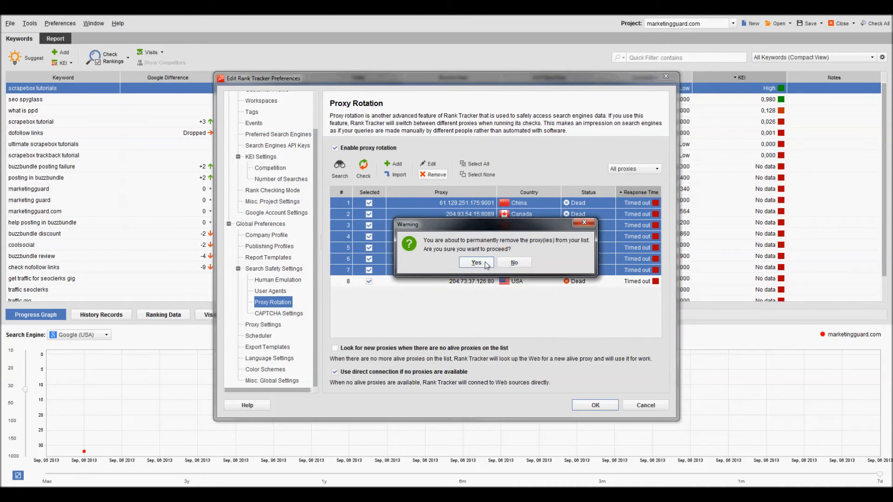
pyautogui.click(485, 261)
pyautogui.click(433, 175)
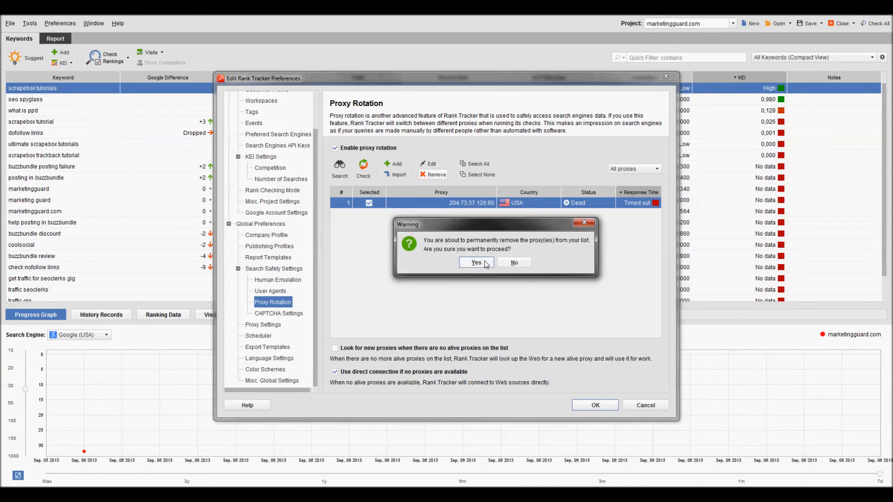
pyautogui.click(485, 262)
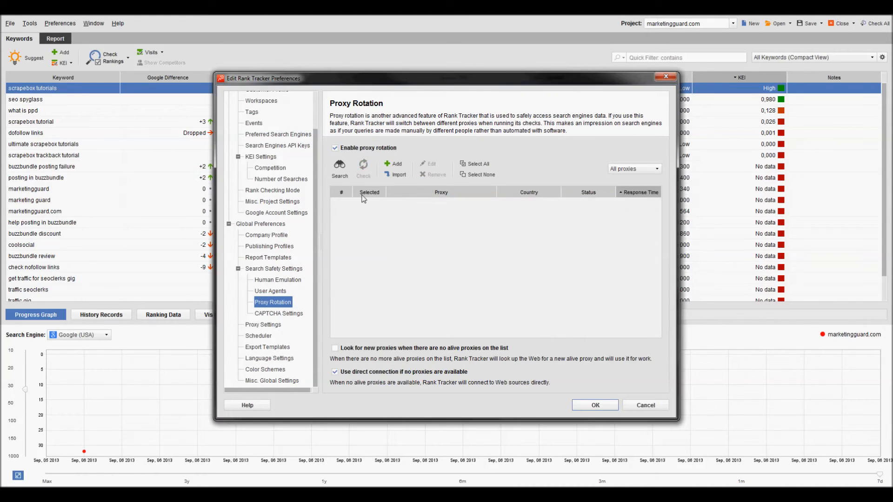
# Search the Web for free proxies, stop the search early and add the alive ones to the proxy rotation list
pyautogui.click(340, 169)
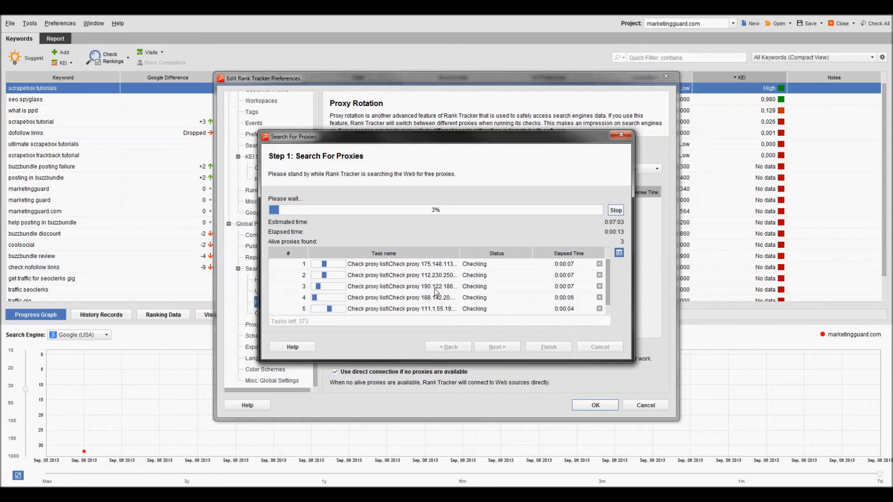
pyautogui.click(615, 211)
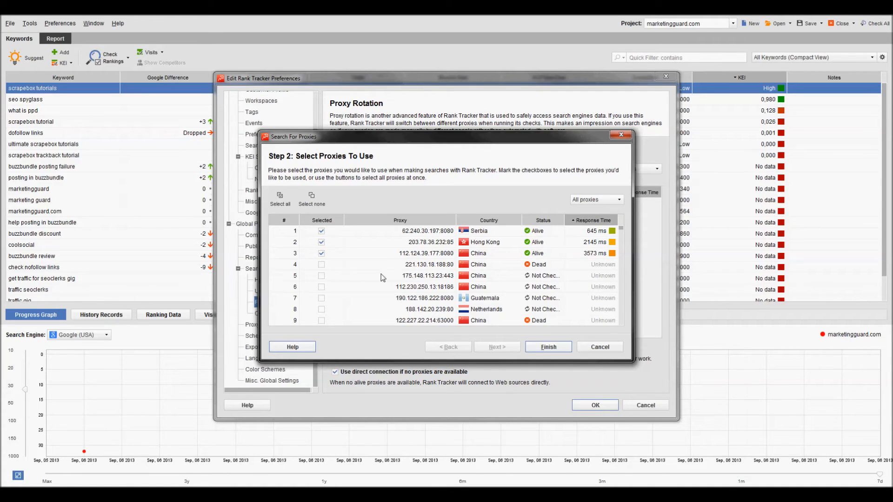
pyautogui.moveTo(376, 267); pyautogui.dragTo(403, 124)
pyautogui.click(548, 347)
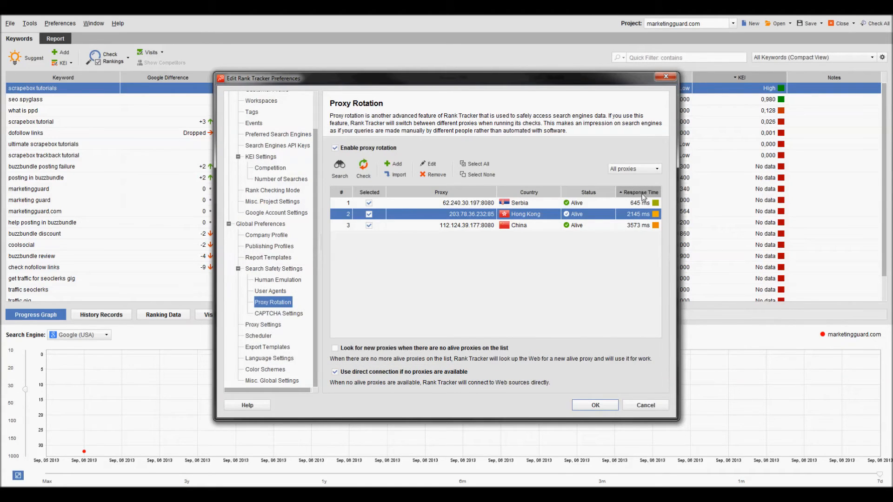
pyautogui.moveTo(616, 191); pyautogui.dragTo(605, 191)
# In the scheduler preferences, add a new task that checks search engine rankings for the saved marketingguard.com project
pyautogui.click(259, 335)
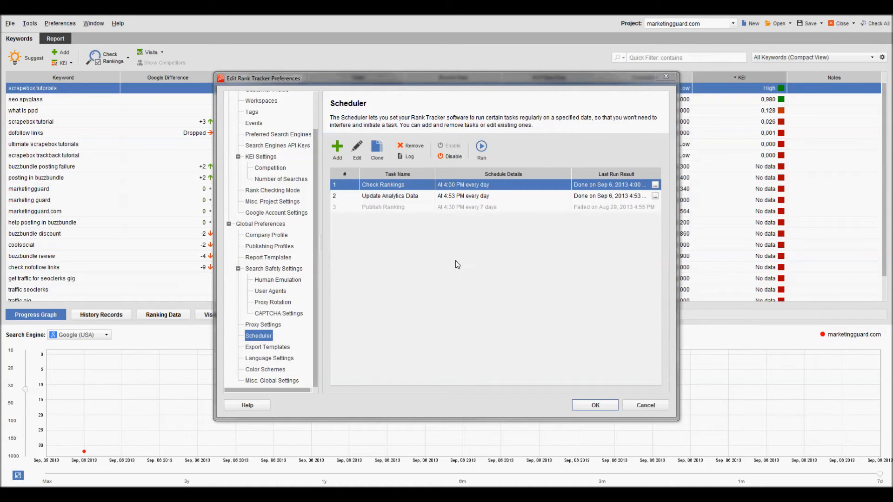
pyautogui.click(338, 150)
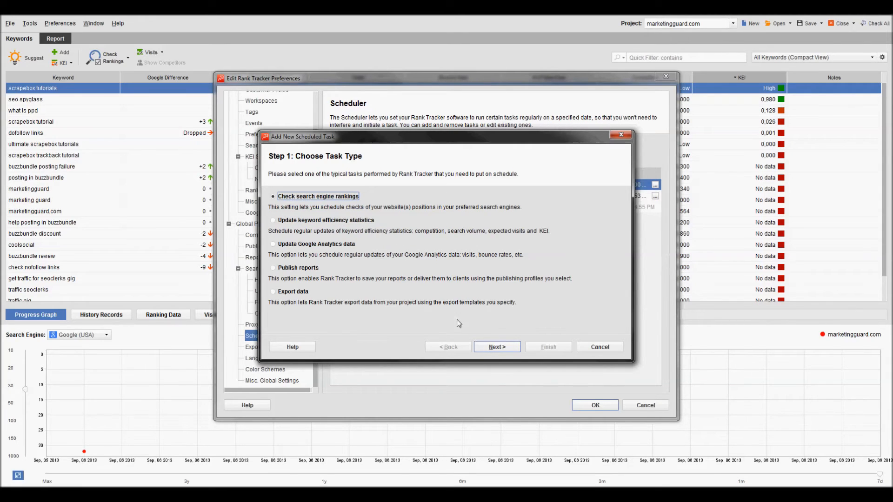
pyautogui.click(502, 348)
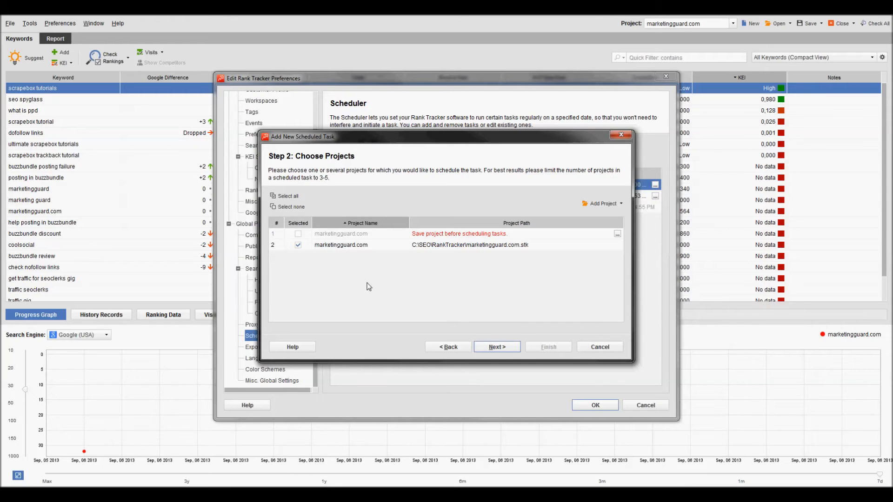
pyautogui.click(822, 494)
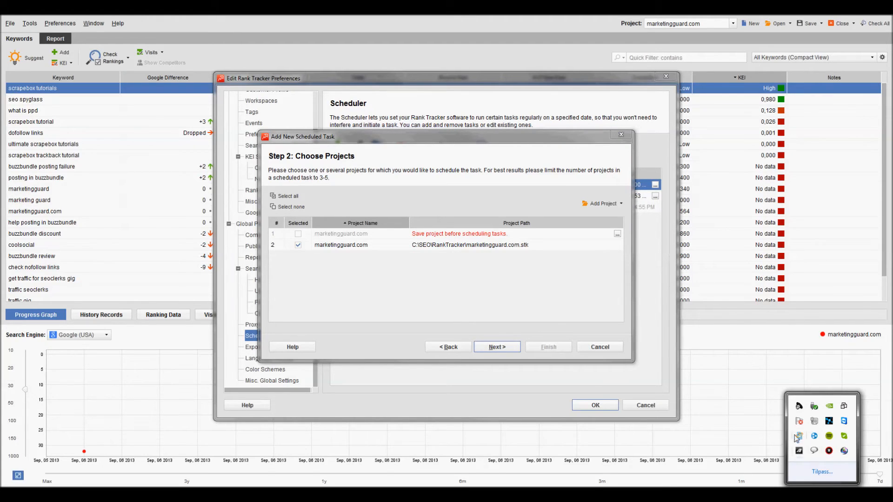
pyautogui.click(419, 157)
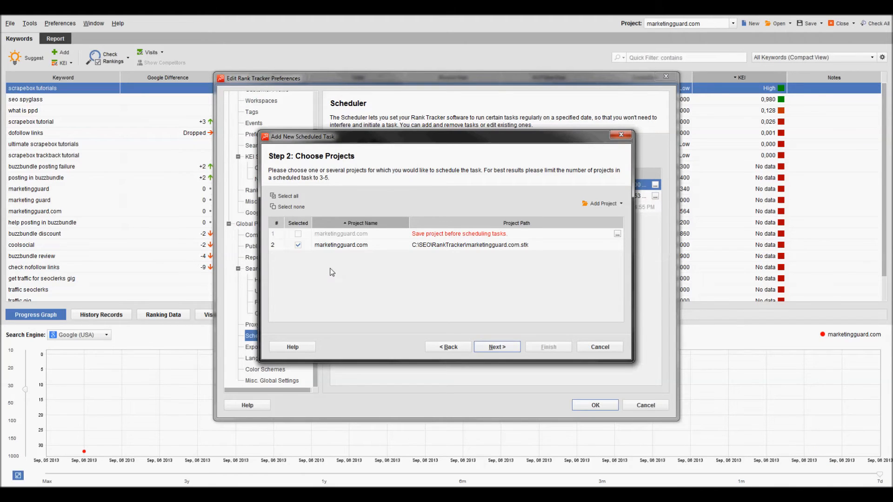
pyautogui.click(497, 249)
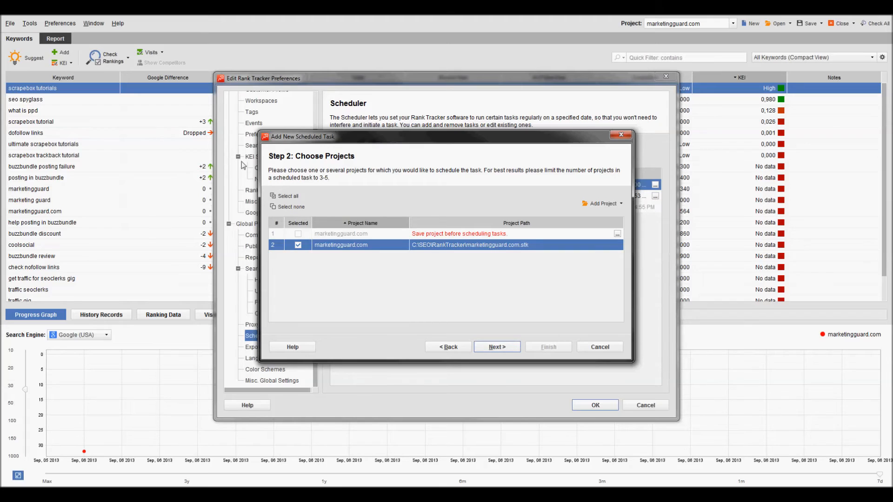
pyautogui.click(497, 347)
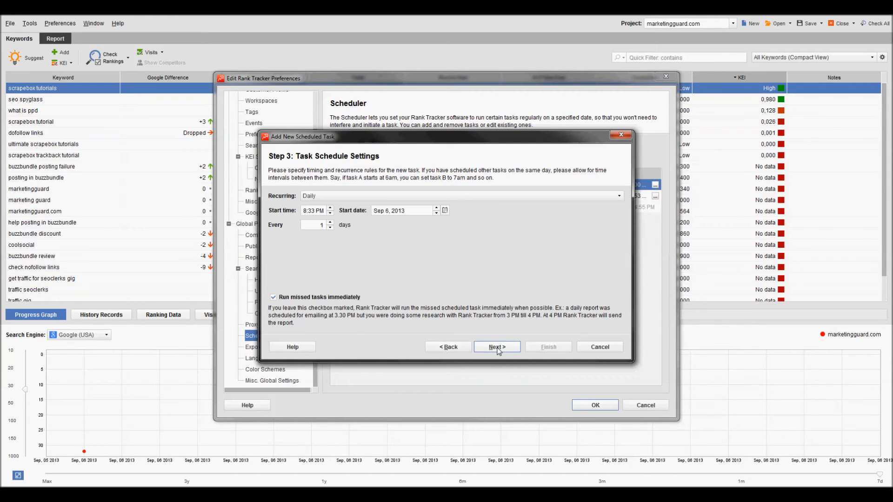
# Schedule the new task to recur daily with a start time of 9:00 PM
pyautogui.click(337, 196)
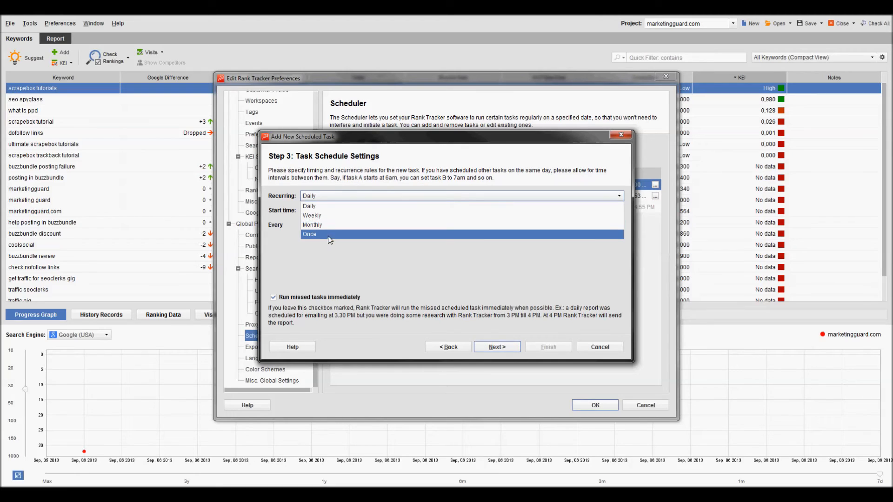
pyautogui.click(328, 206)
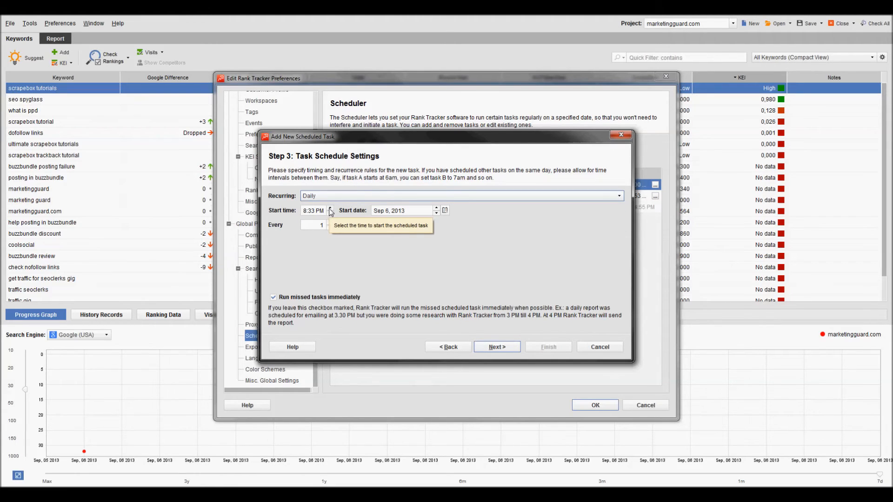
pyautogui.click(309, 211)
pyautogui.click(330, 209)
pyautogui.tripleClick(313, 212)
pyautogui.click(313, 212)
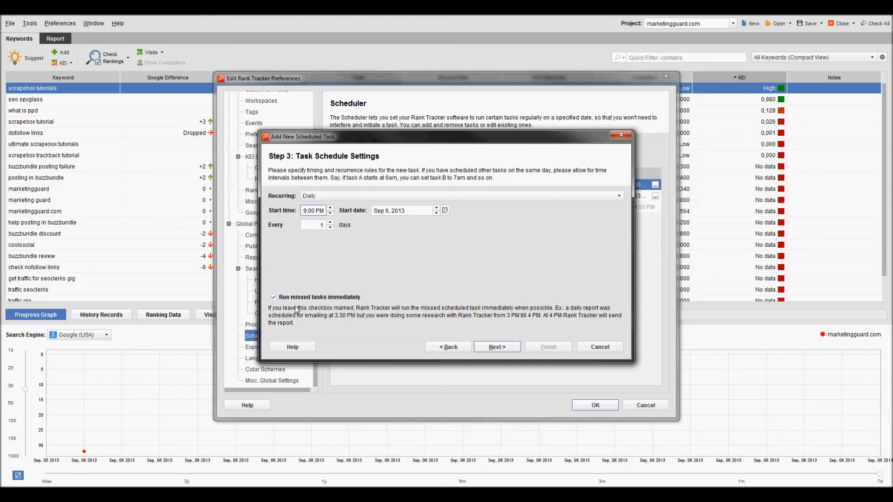
pyautogui.click(495, 347)
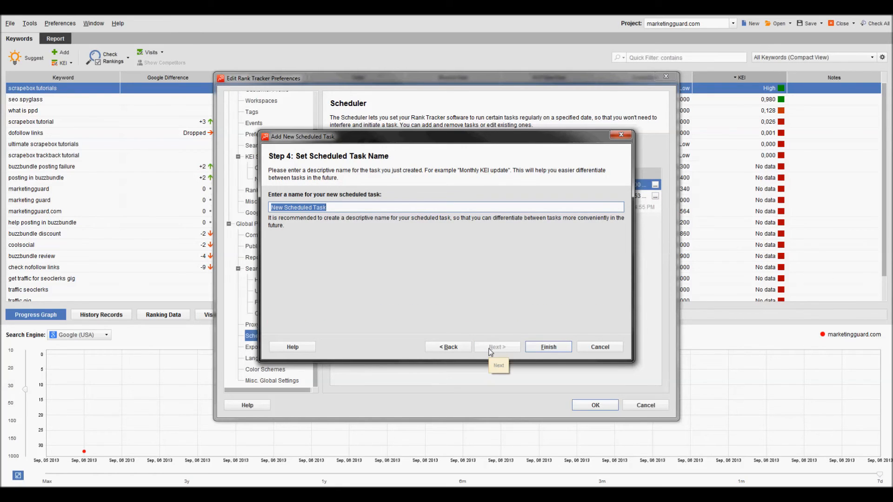
# Name the scheduled task "Check Rankings Daily", finish creating it and run it immediately
pyautogui.write('Check Rankings Daily')
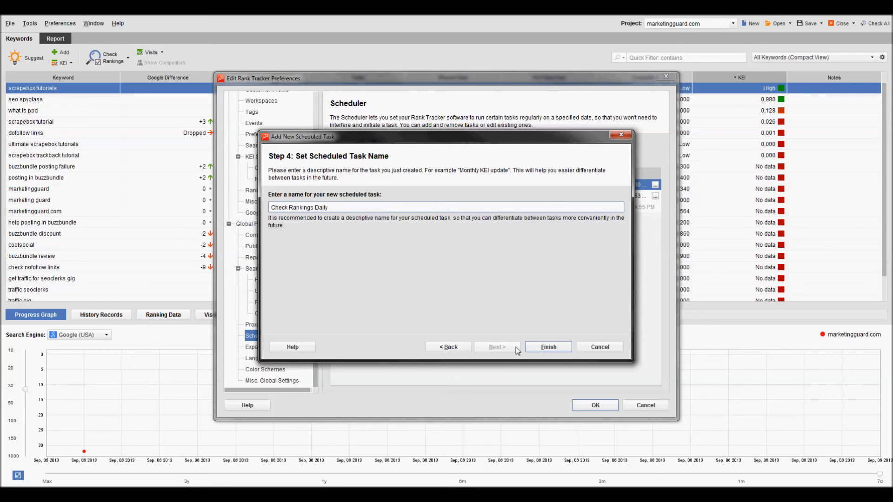
pyautogui.click(538, 347)
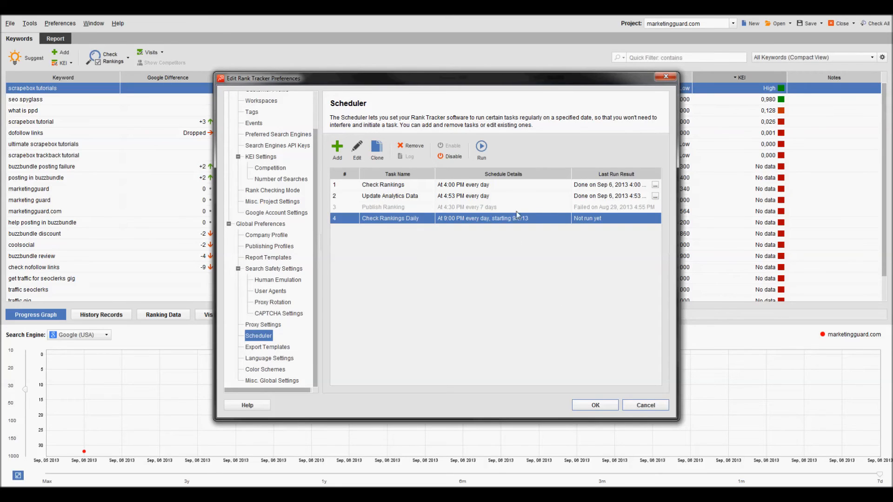
pyautogui.rightClick(606, 220)
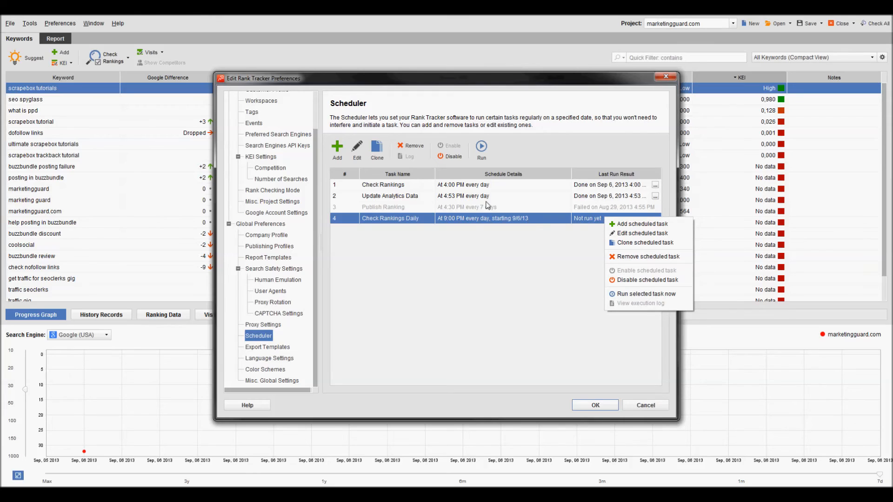
pyautogui.click(628, 294)
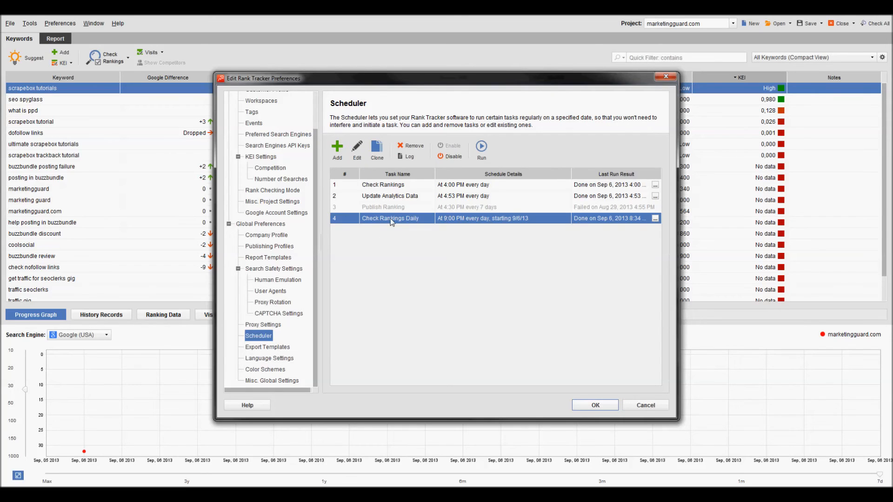
# Open the Check Rankings Daily task for editing and review its name, involved projects, task type and schedule
pyautogui.click(362, 157)
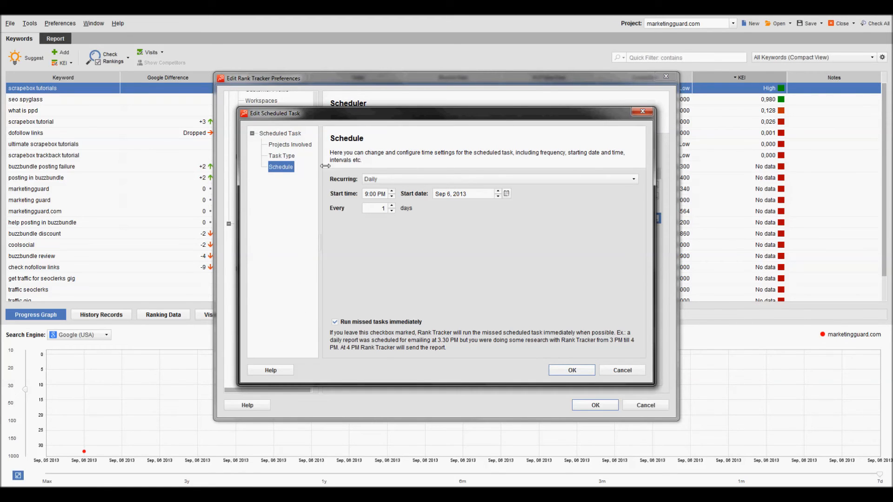
pyautogui.click(282, 134)
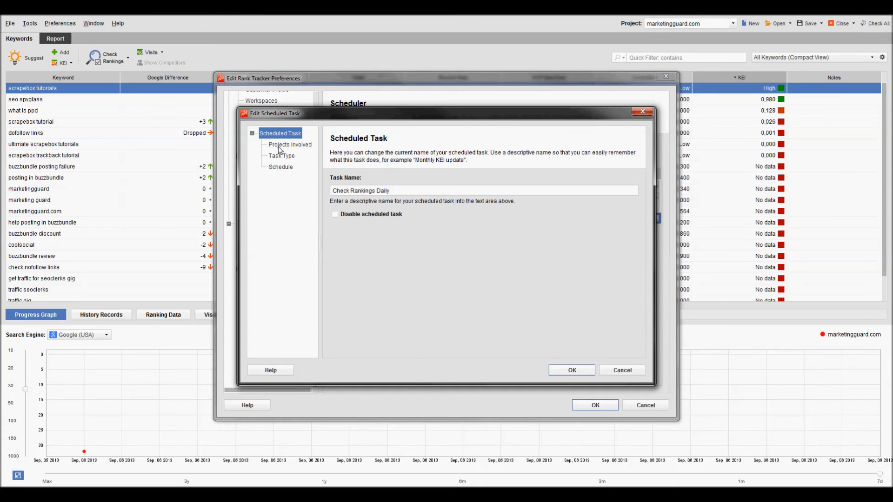
pyautogui.click(281, 145)
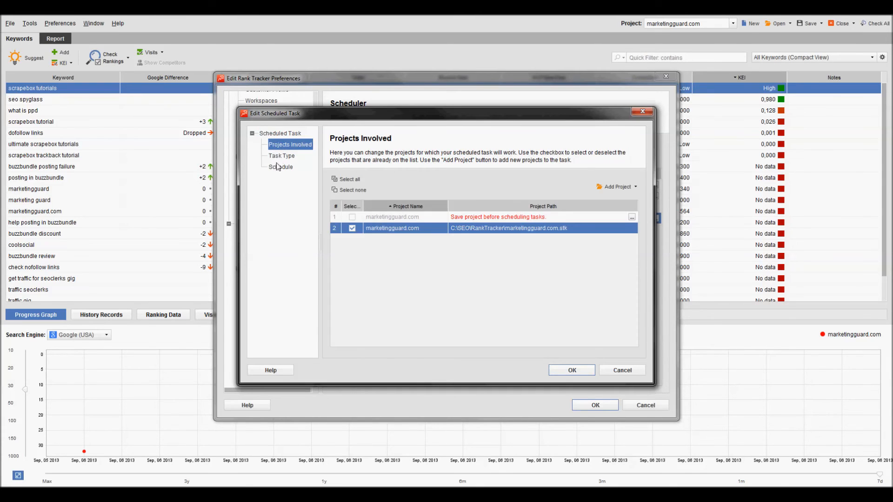
pyautogui.click(280, 156)
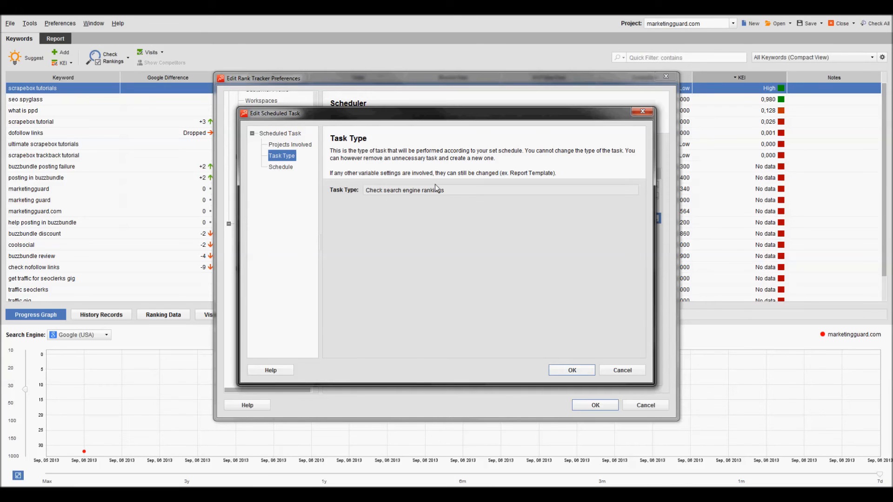
pyautogui.doubleClick(375, 191)
pyautogui.click(282, 167)
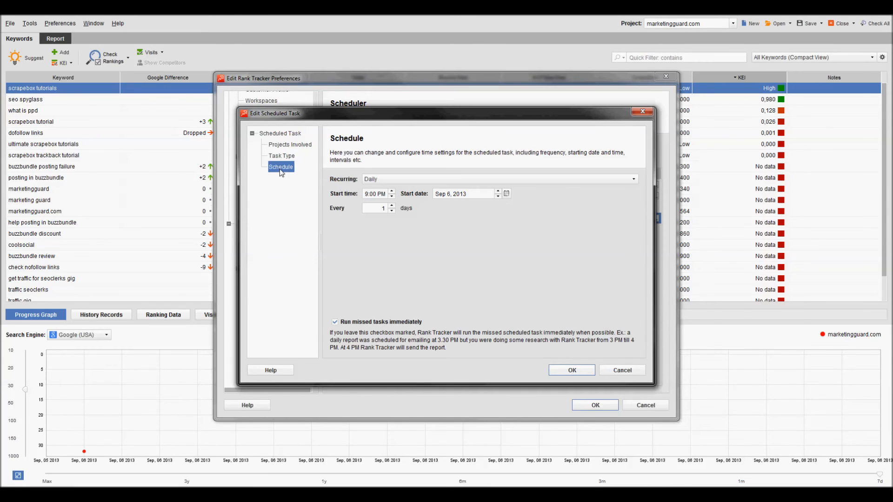
# Change the Check Rankings Daily task's recurrence to weekly, running only on Mondays
pyautogui.click(403, 180)
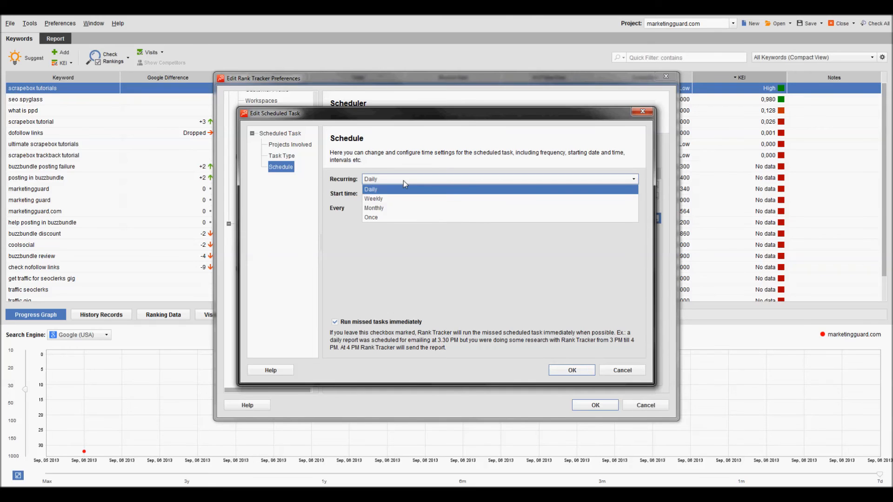
pyautogui.click(393, 199)
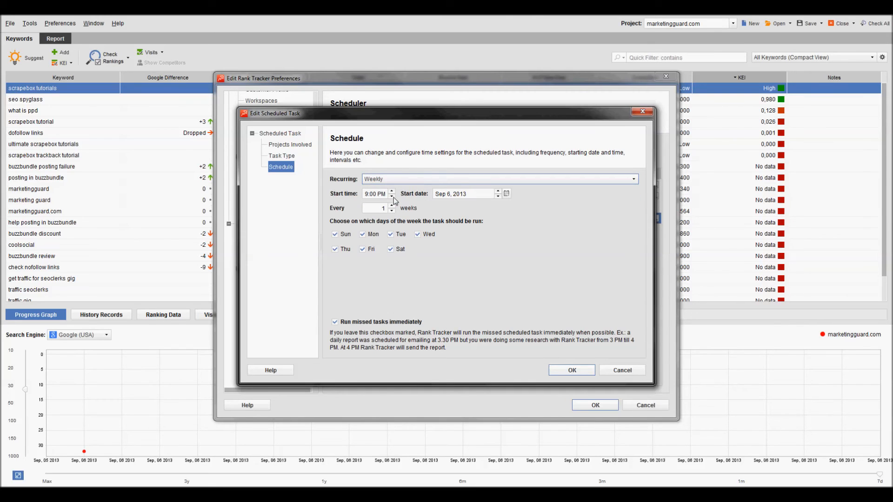
pyautogui.click(346, 234)
pyautogui.click(337, 250)
pyautogui.click(365, 250)
pyautogui.click(393, 249)
pyautogui.click(393, 235)
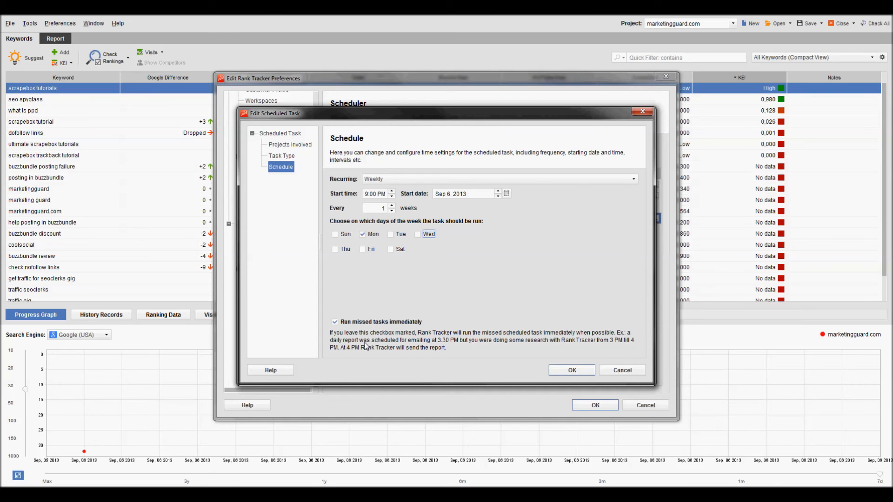
pyautogui.click(576, 372)
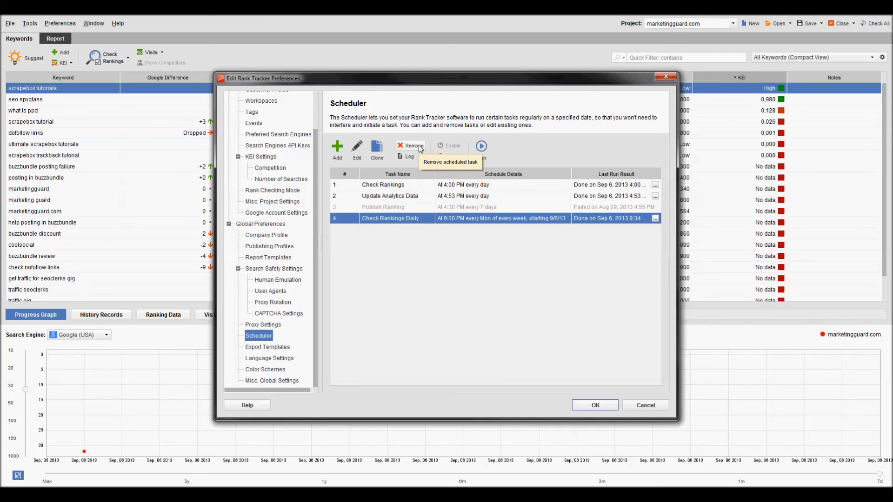
# Disable and re-enable the Check Rankings Daily task, and remove it from the scheduler
pyautogui.click(449, 156)
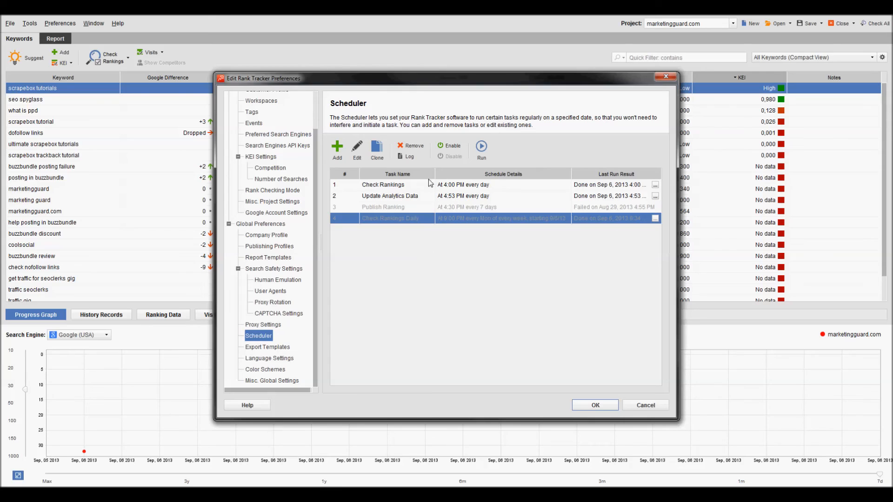
pyautogui.click(445, 148)
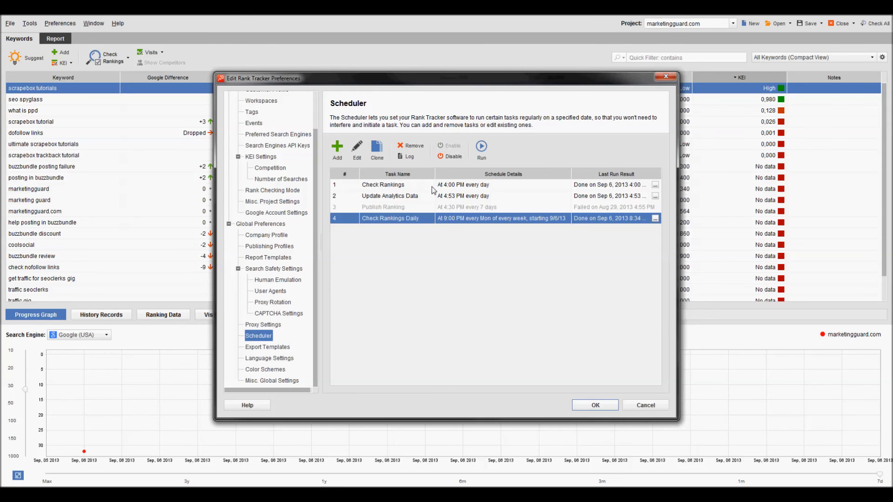
pyautogui.click(413, 146)
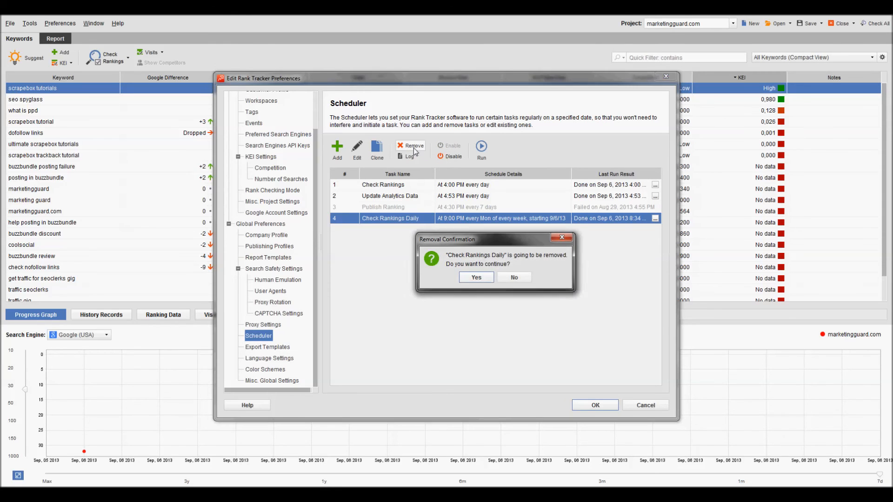
pyautogui.click(475, 277)
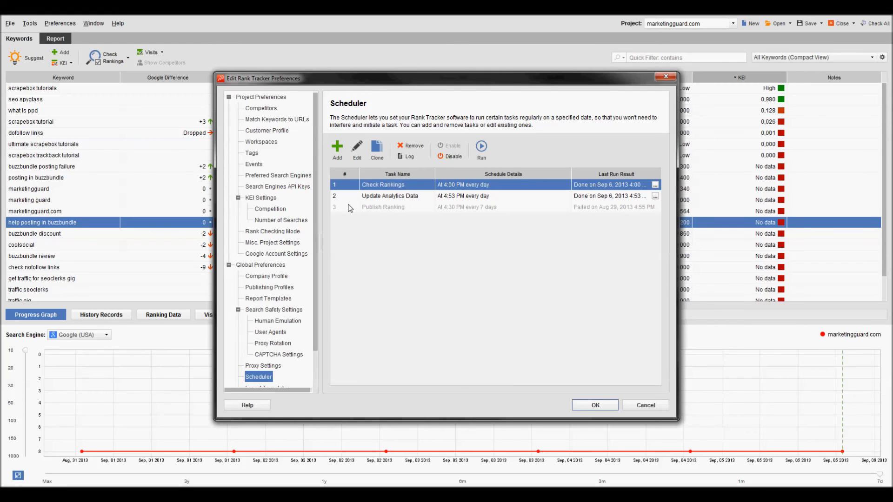
# Add a scheduled task that publishes reports for the saved marketingguard.com project using the Keyword Research Report template
pyautogui.click(338, 158)
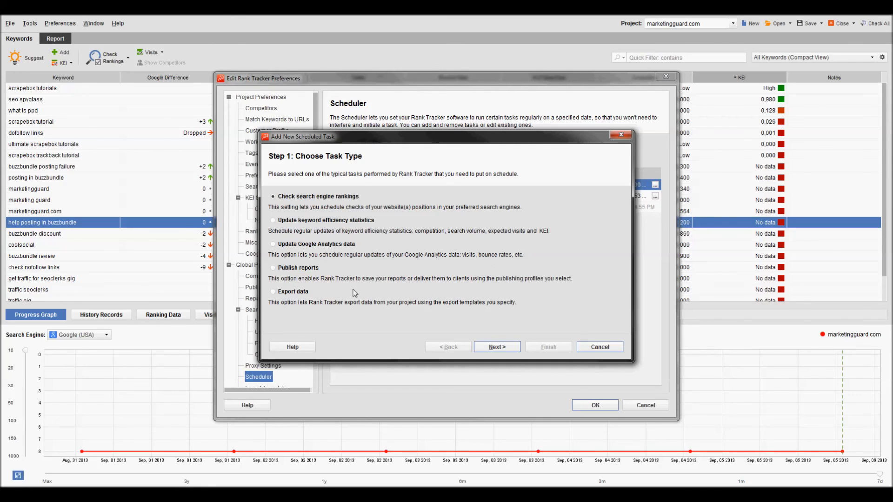
pyautogui.click(290, 271)
pyautogui.click(506, 349)
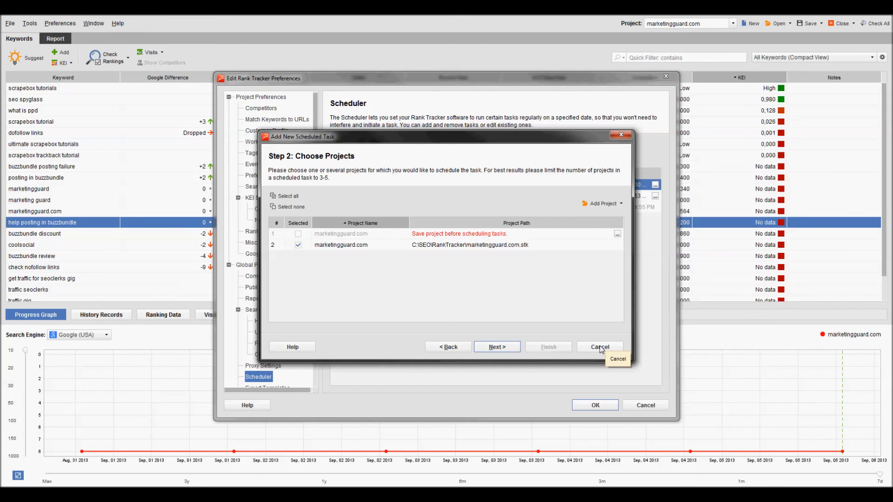
pyautogui.click(508, 351)
pyautogui.click(409, 210)
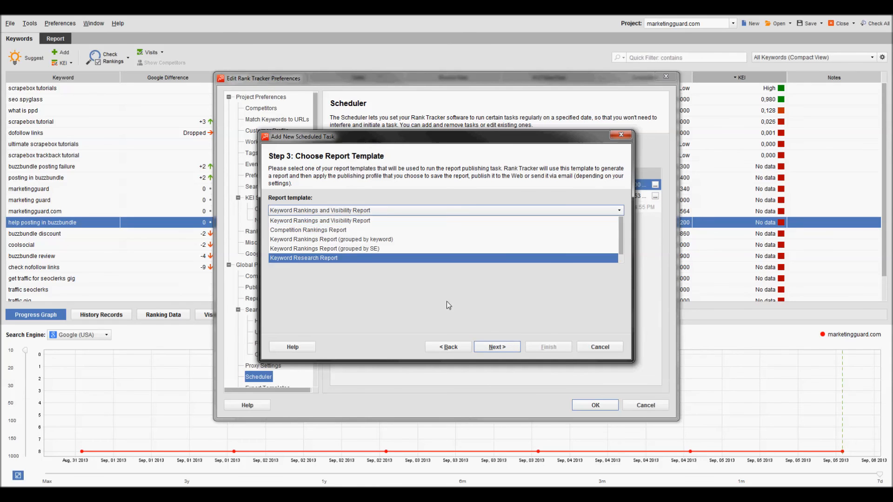
pyautogui.click(446, 257)
pyautogui.click(496, 347)
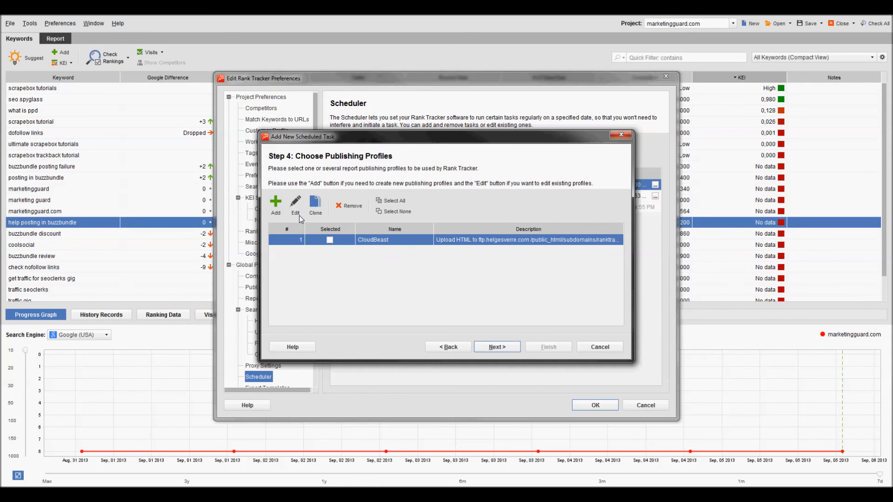
# Review the report format, delivery and destination options for a new publishing profile, and discard it along with the scheduled task and preferences
pyautogui.click(274, 209)
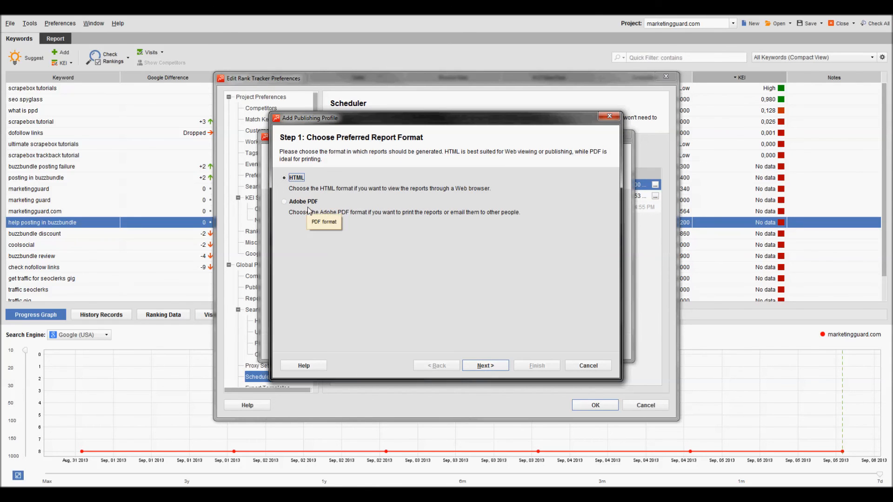
pyautogui.click(485, 365)
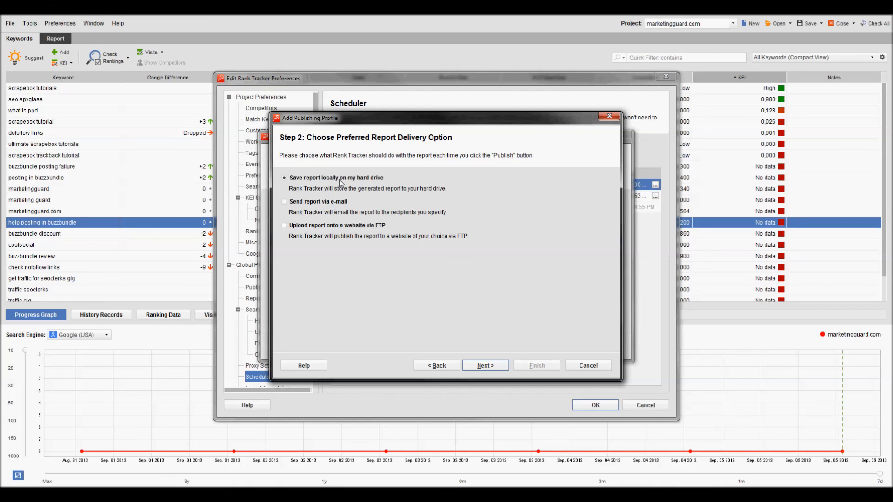
pyautogui.click(505, 366)
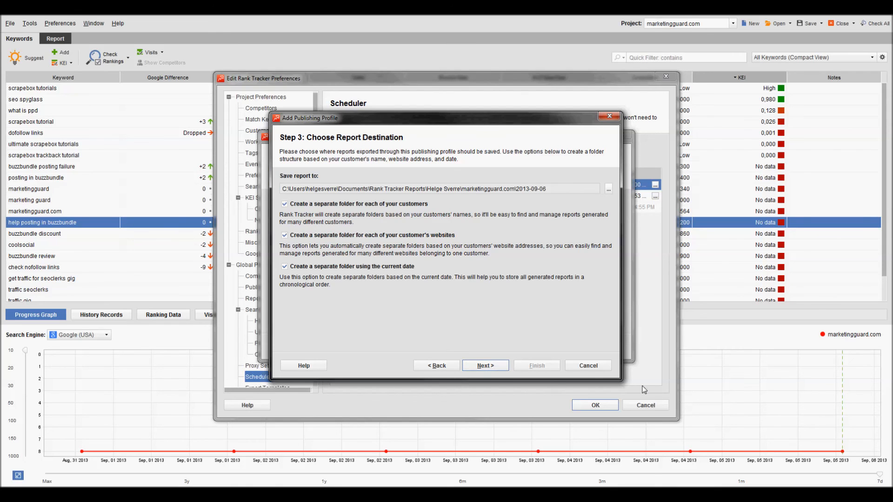
pyautogui.click(596, 366)
pyautogui.click(606, 349)
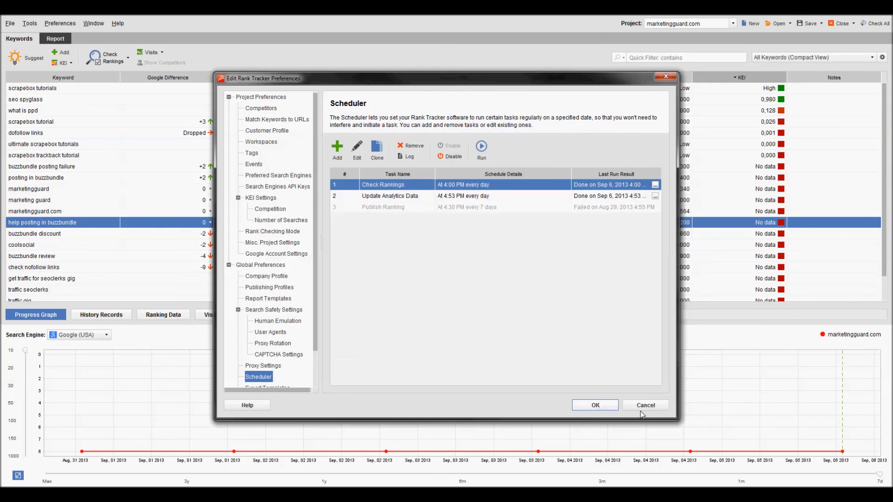
pyautogui.click(651, 408)
# Open the project's reports and look through the Website Visitors (Traffic) Report
pyautogui.click(57, 39)
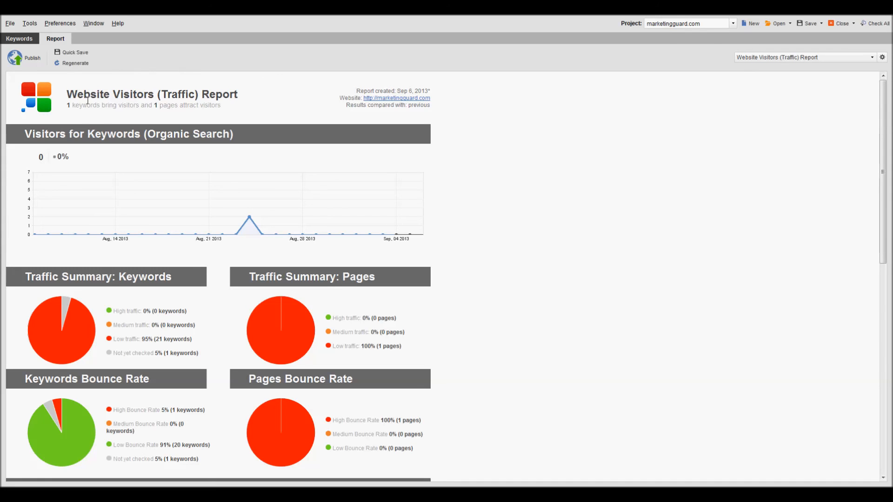
pyautogui.scroll(-3, 344, 255)
pyautogui.scroll(3, 350, 253)
# Switch to the Keyword Rankings and Visibility Report and examine its visibility graph, top rankings overview and ranking details
pyautogui.click(809, 57)
pyautogui.click(791, 66)
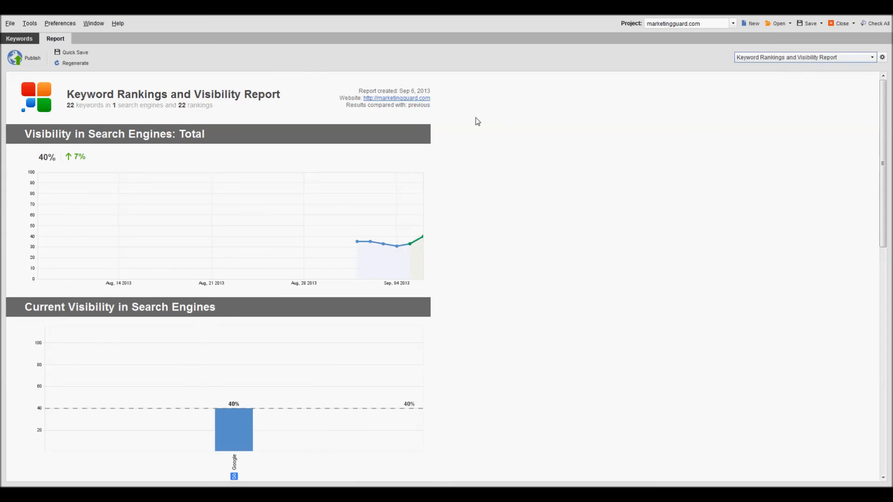
pyautogui.scroll(-5, 464, 150)
pyautogui.scroll(5, 464, 149)
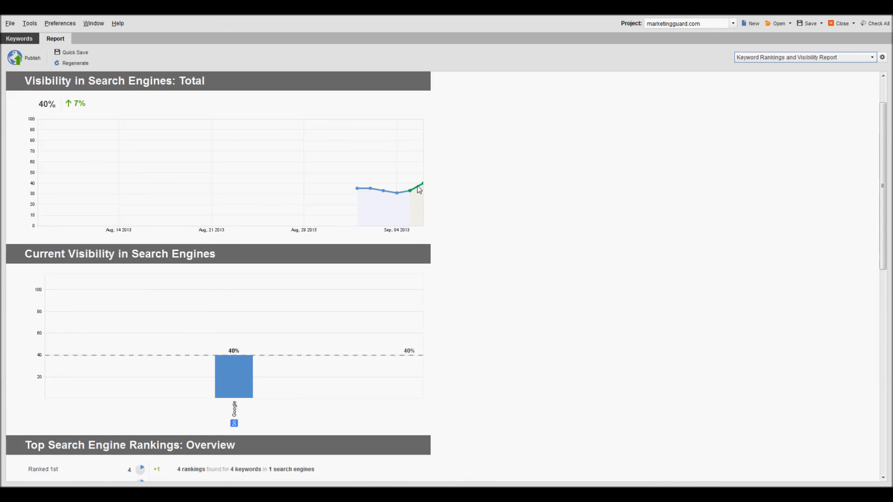
pyautogui.scroll(-5, 392, 255)
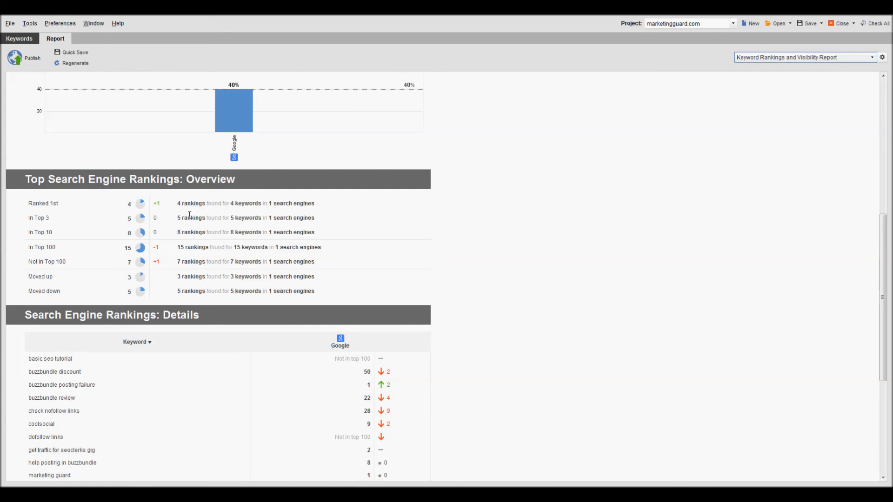
pyautogui.moveTo(34, 201); pyautogui.dragTo(37, 202)
pyautogui.moveTo(37, 356); pyautogui.dragTo(391, 382)
pyautogui.click(551, 351)
# Switch to the Competition Rankings Report and examine its search engine visibility and rankings comparison details
pyautogui.click(816, 57)
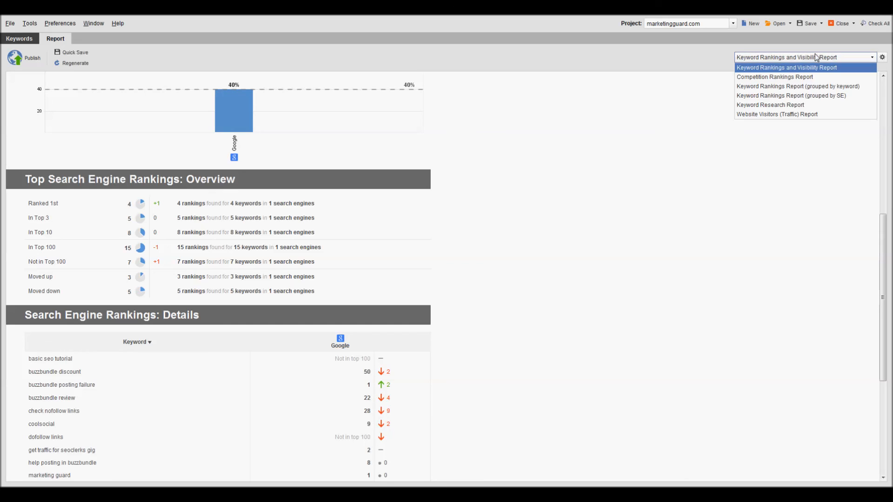
pyautogui.click(785, 77)
pyautogui.scroll(-8, 481, 133)
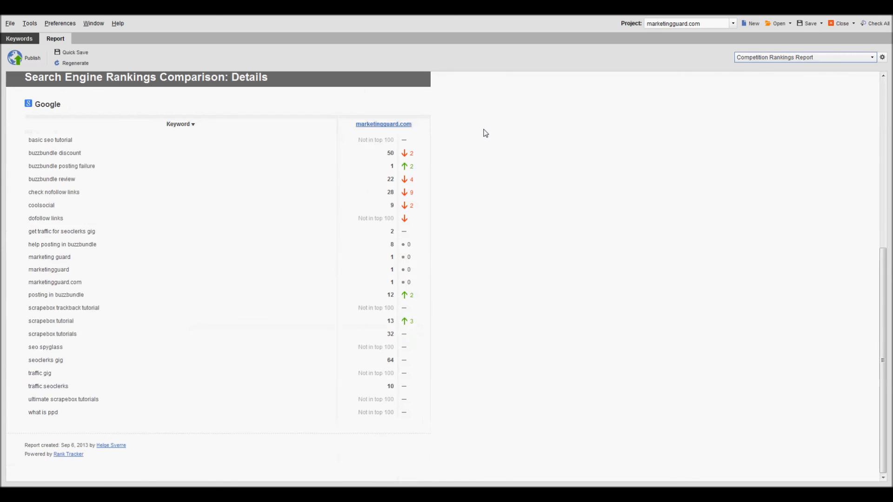
pyautogui.scroll(3, 273, 163)
pyautogui.moveTo(65, 184); pyautogui.dragTo(421, 192)
pyautogui.click(558, 218)
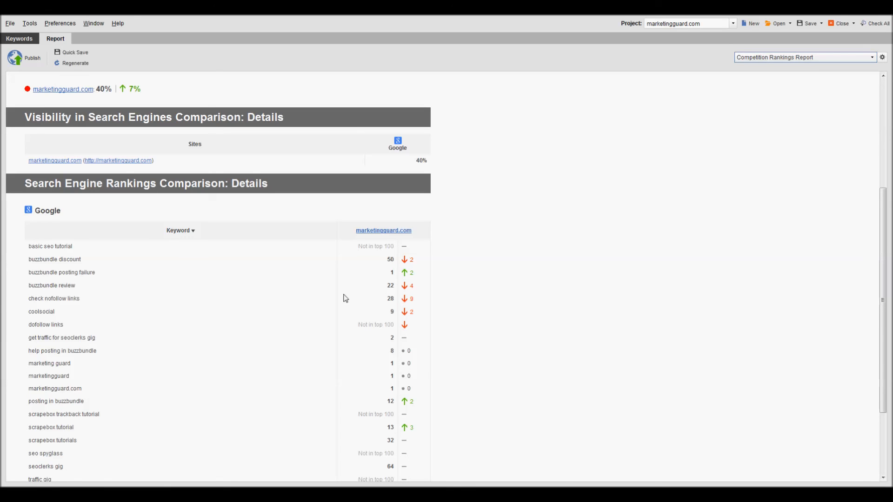
# Examine the Google positions and ranking changes of individual keywords in the comparison table, including "buzzbundle posting failure"
pyautogui.moveTo(336, 293); pyautogui.dragTo(376, 286)
pyautogui.scroll(-3, 624, 261)
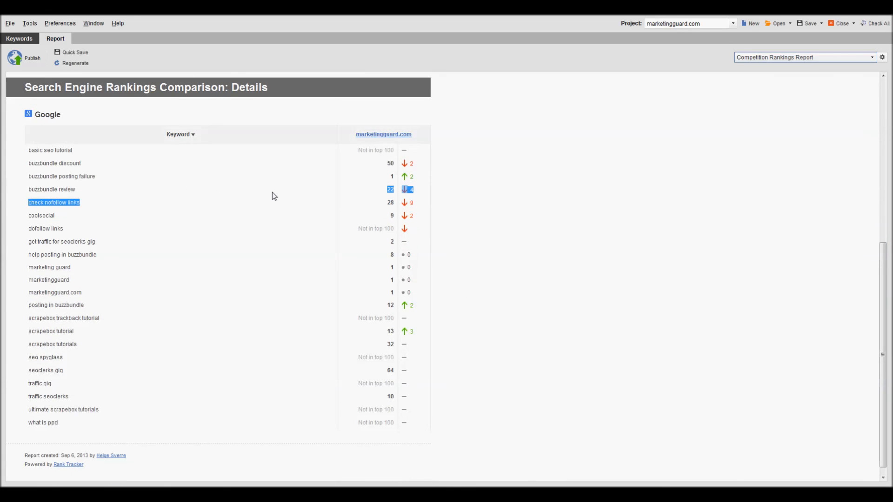
pyautogui.click(382, 163)
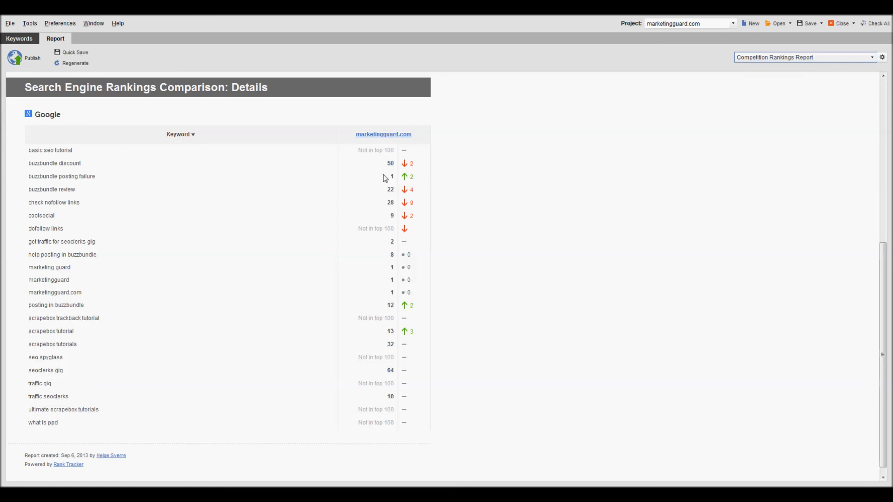
pyautogui.tripleClick(84, 177)
pyautogui.click(411, 184)
pyautogui.moveTo(413, 178); pyautogui.dragTo(379, 175)
pyautogui.click(421, 175)
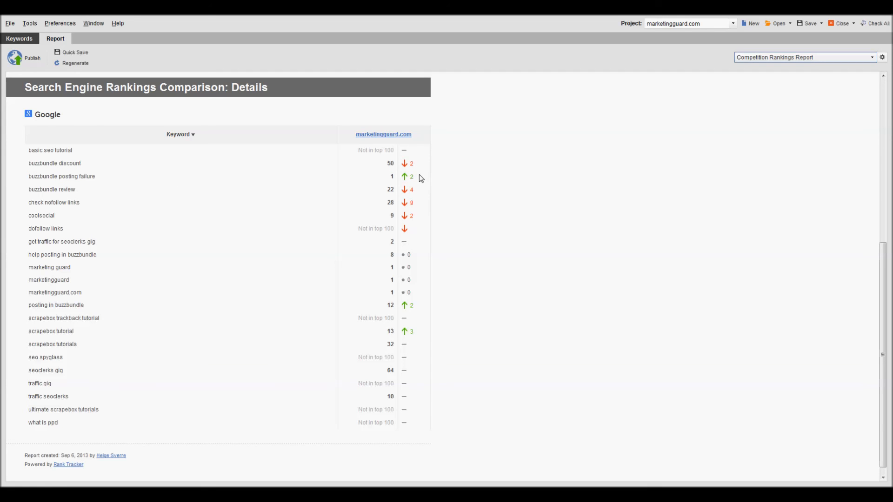